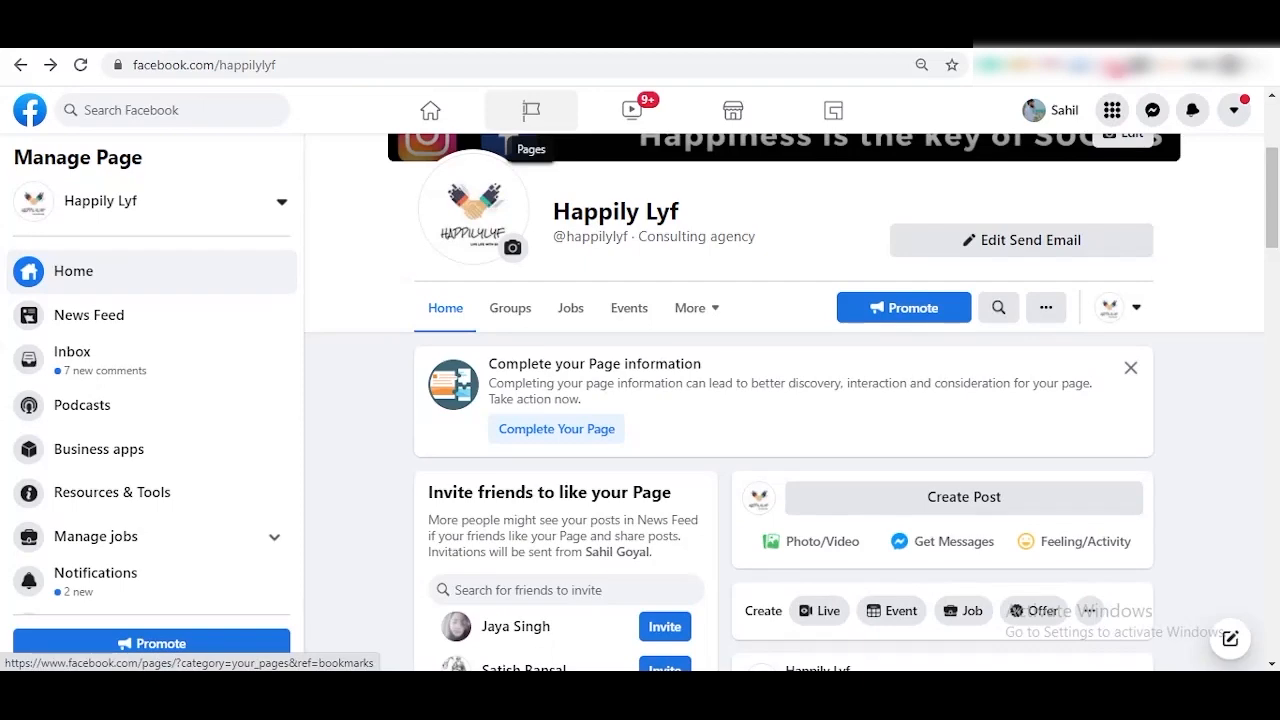
Look over the Happily Lyf page's header, friend invitations, ad tools and most recent post
scroll(1248, 522, down, 4)
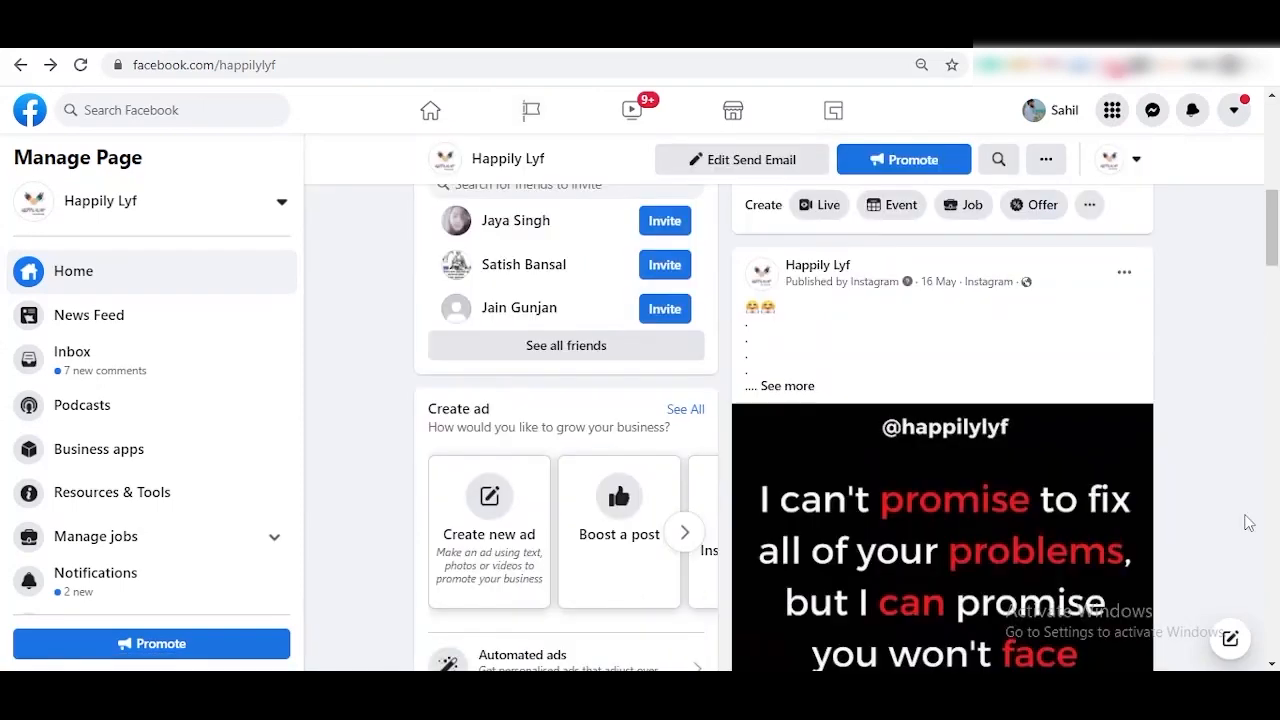
scroll(1248, 522, down, 1)
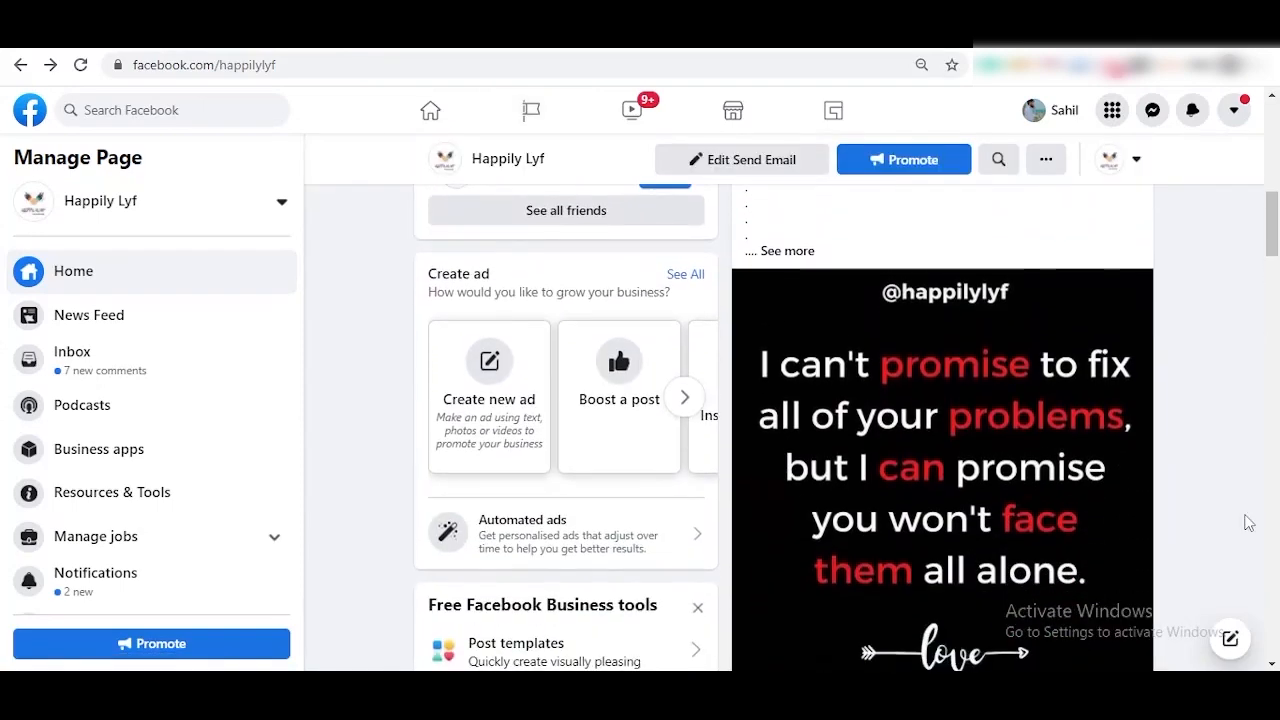
scroll(1248, 522, up, 5)
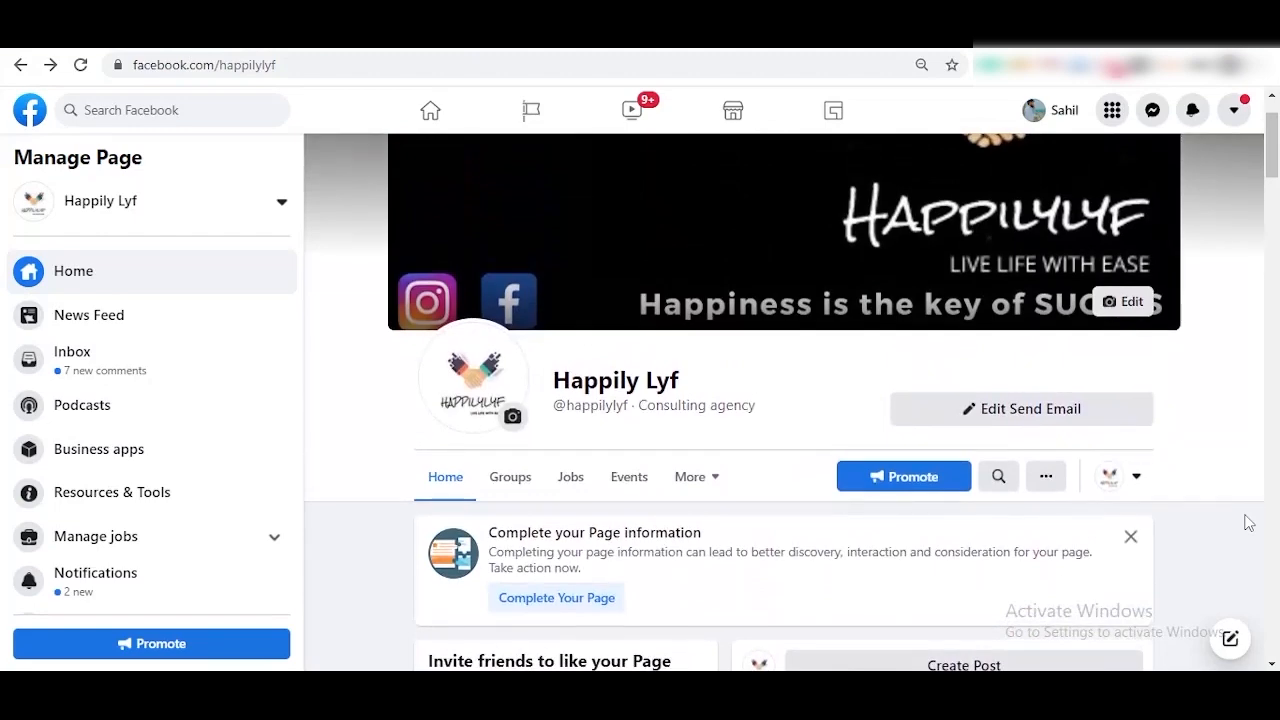
scroll(1248, 522, down, 5)
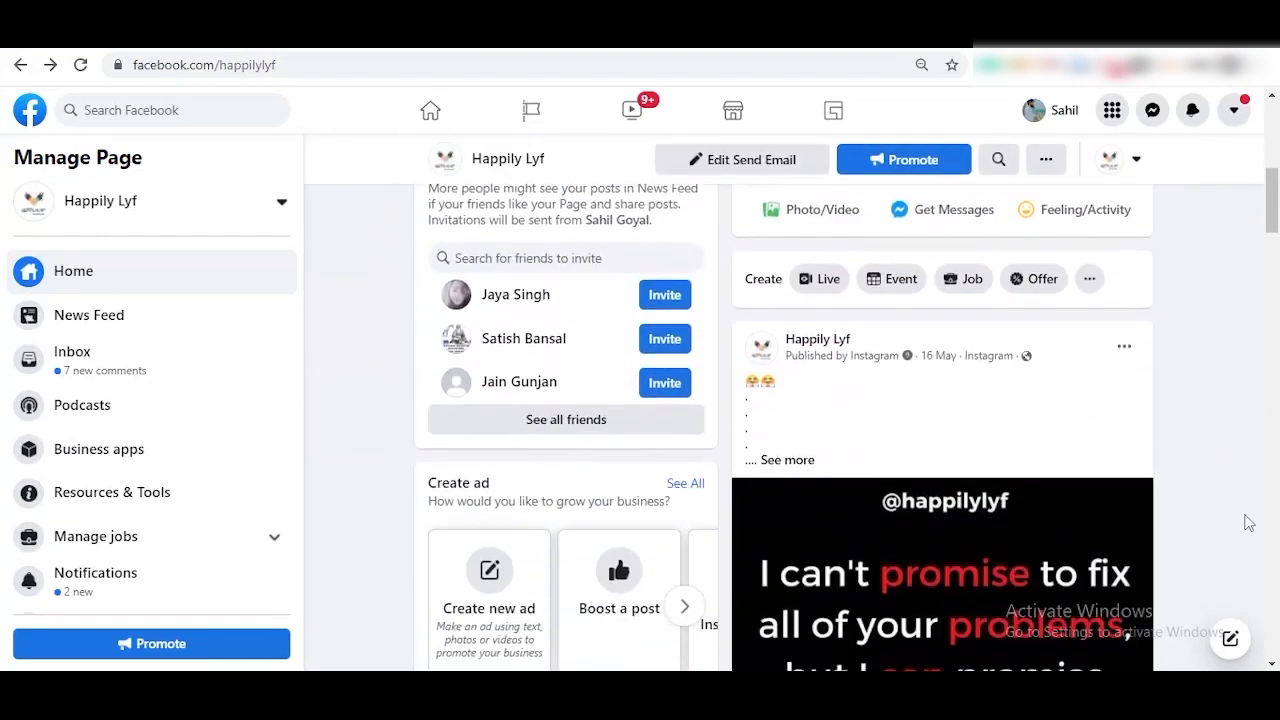
scroll(1049, 500, down, 4)
scroll(1060, 414, up, 2)
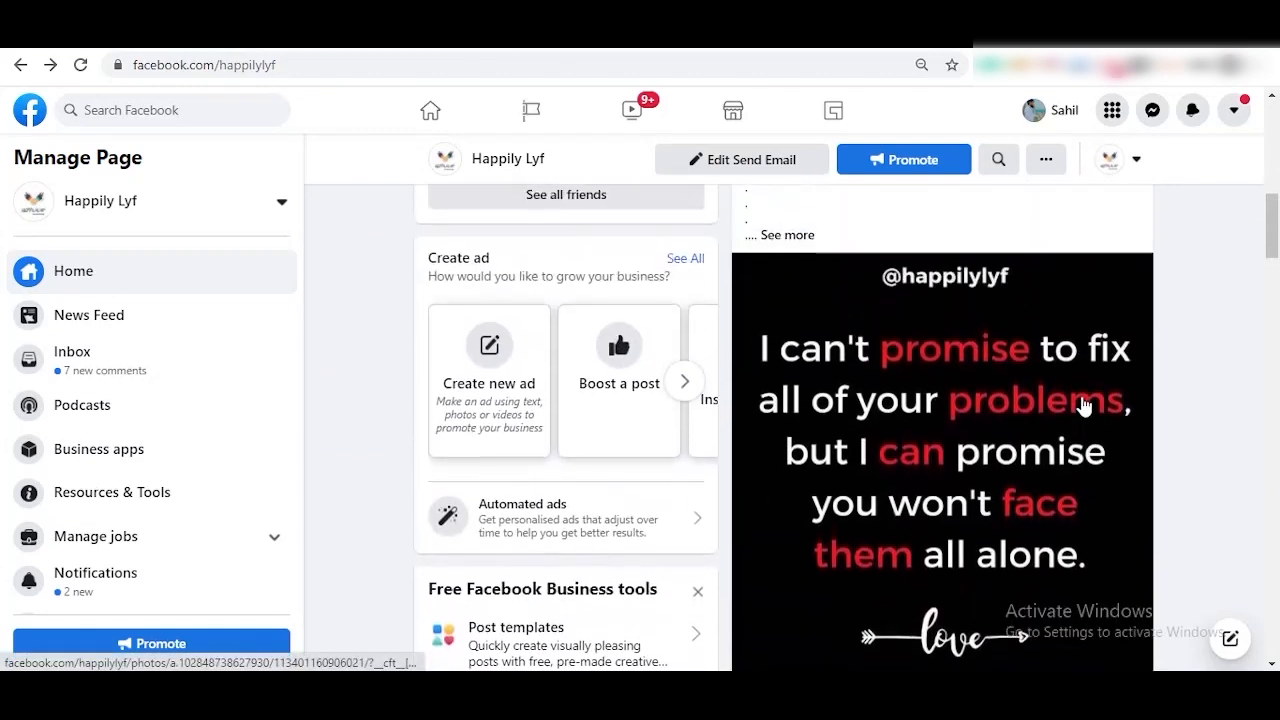
scroll(1195, 441, up, 1)
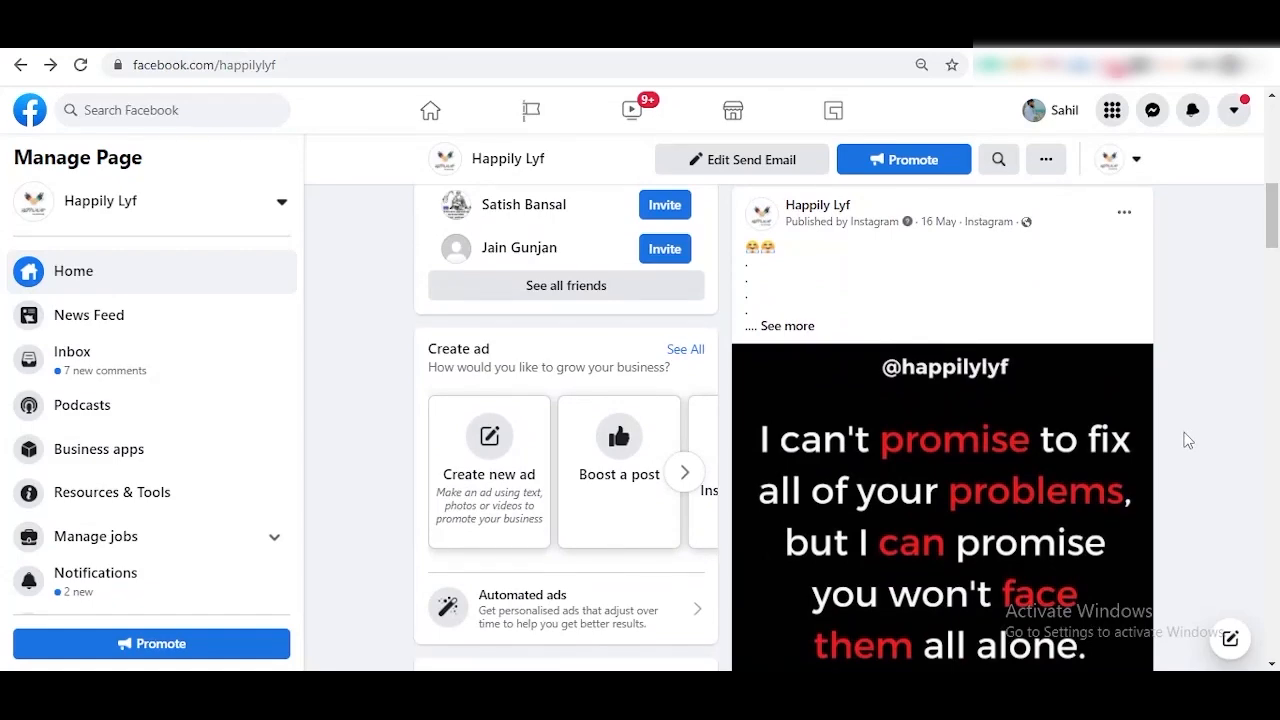
scroll(1188, 441, up, 2)
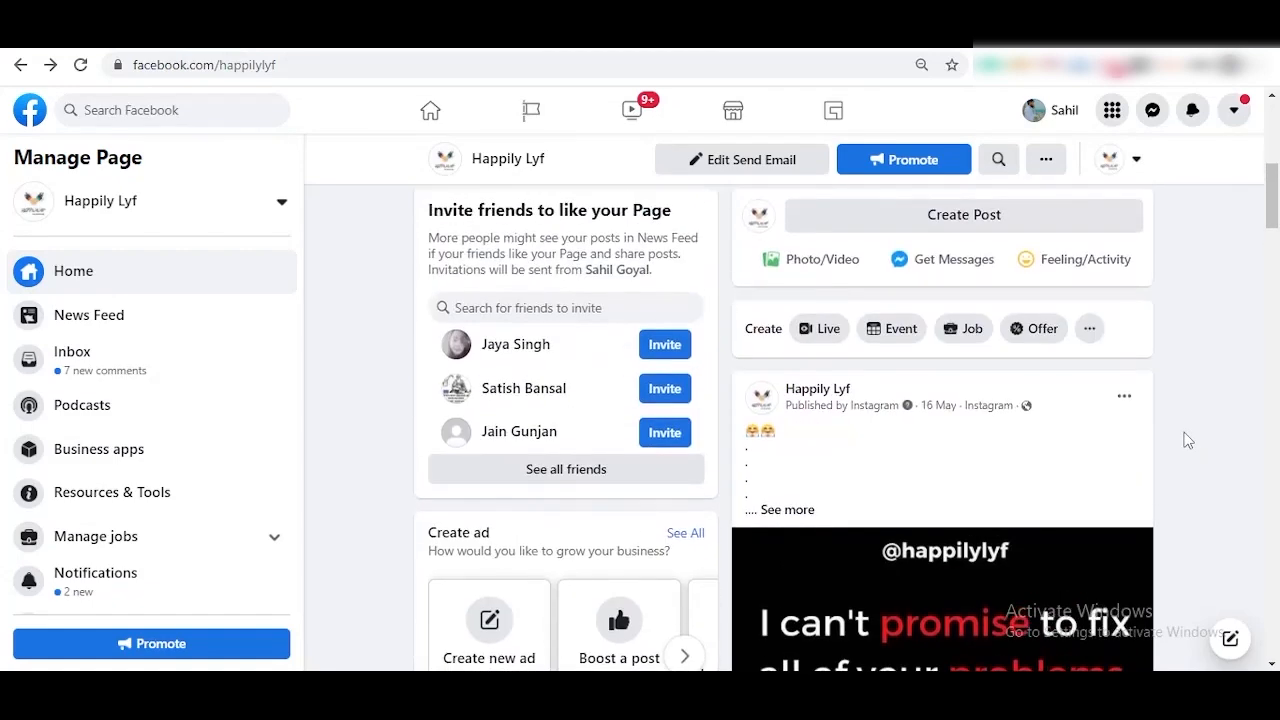
Start boosting the page's 16 May quote post
scroll(1188, 441, down, 1)
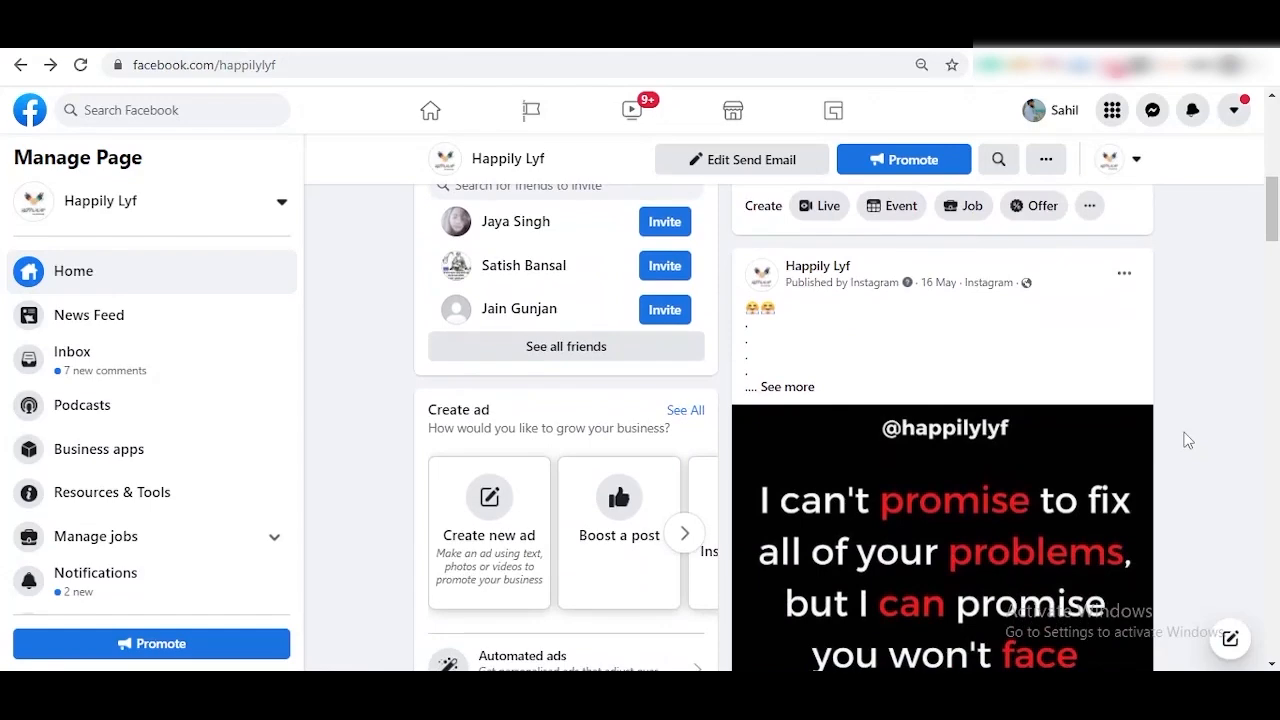
scroll(1188, 441, down, 2)
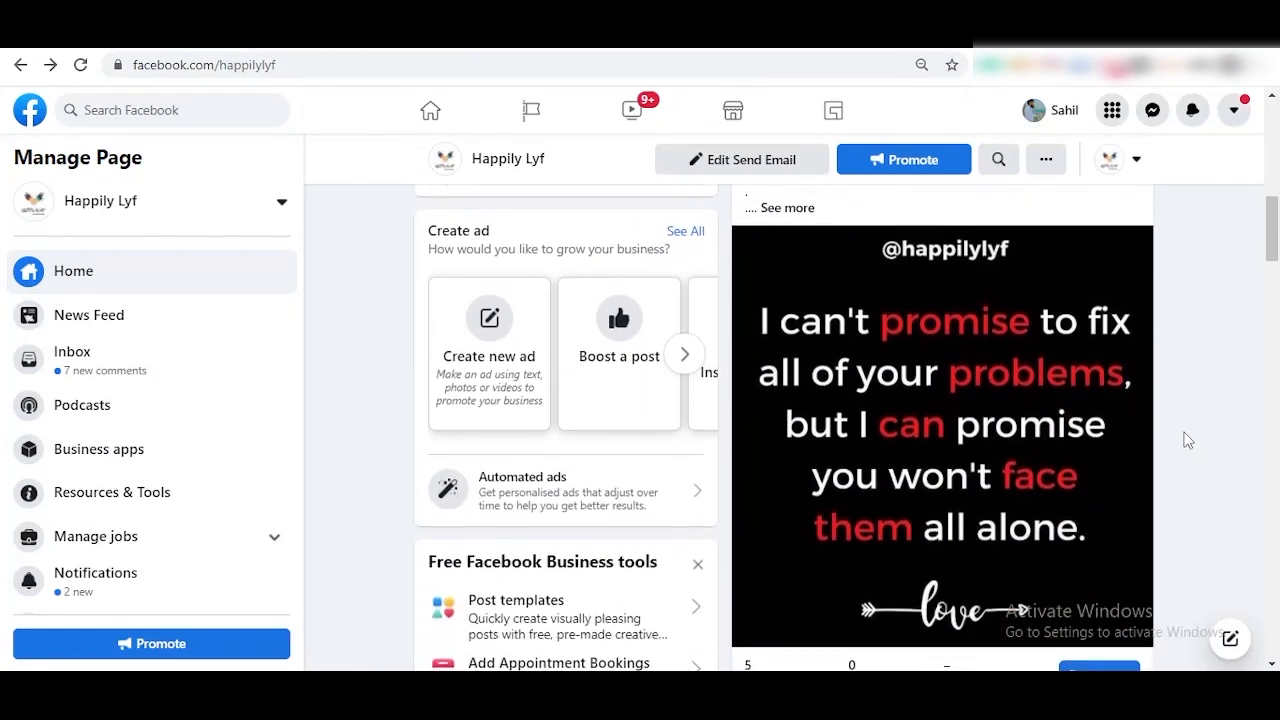
scroll(1188, 441, down, 1)
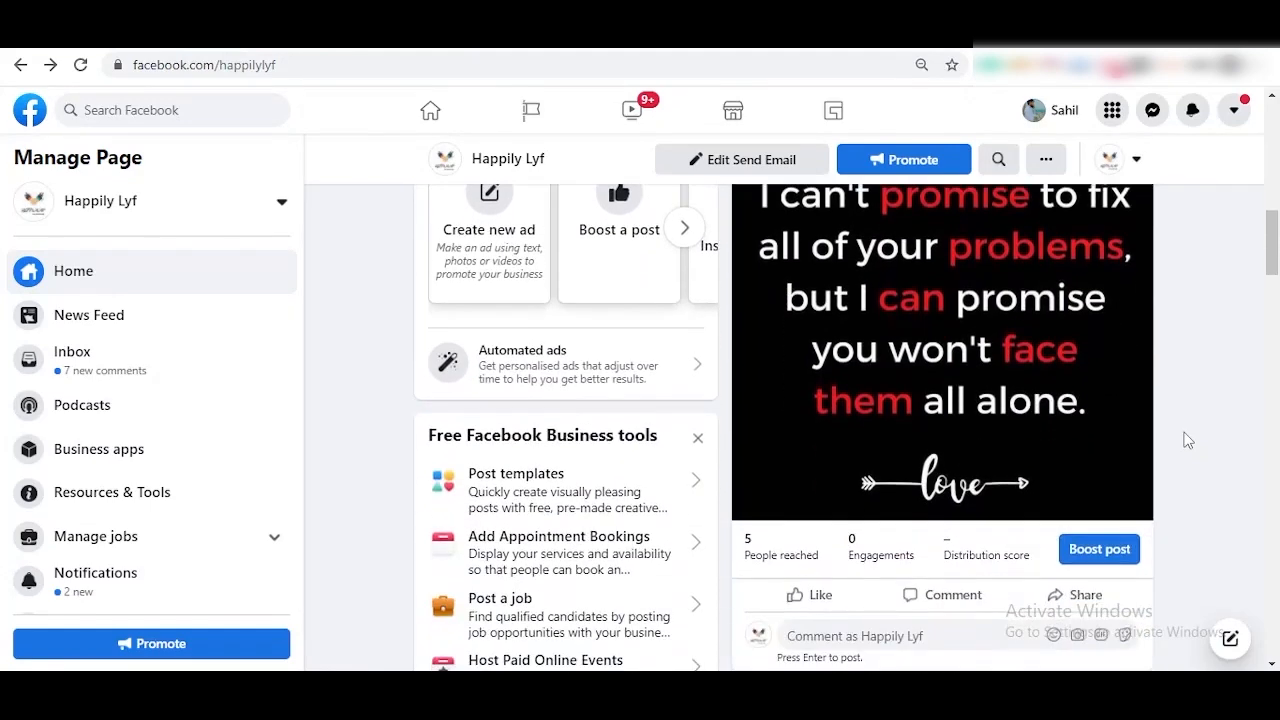
scroll(1188, 441, down, 1)
click(1097, 432)
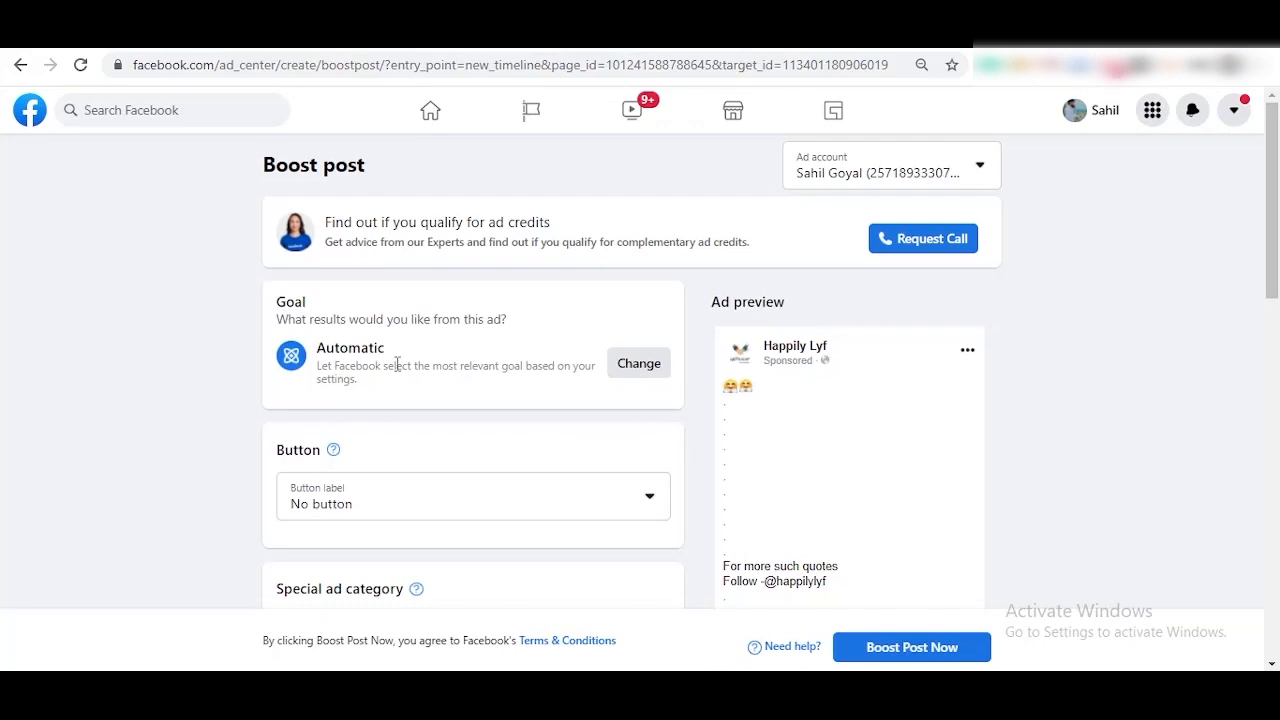
Change the ad's goal to Get more engagement and save it
click(655, 366)
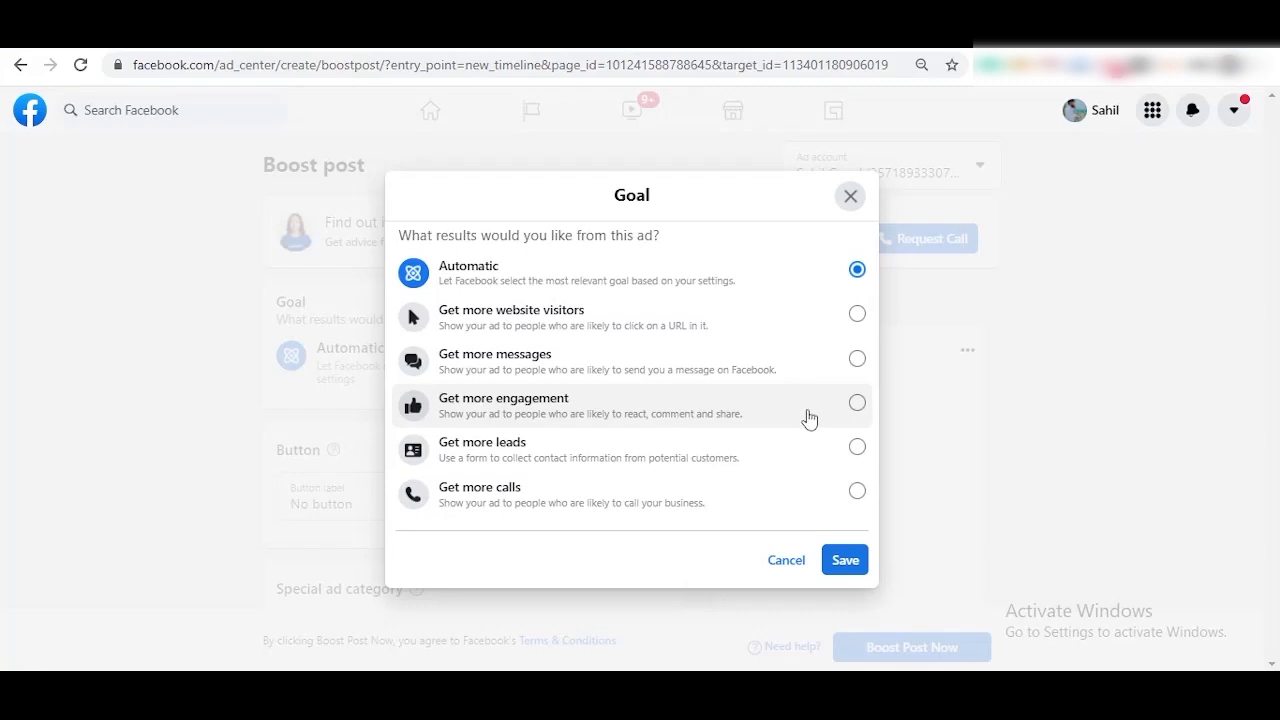
click(857, 404)
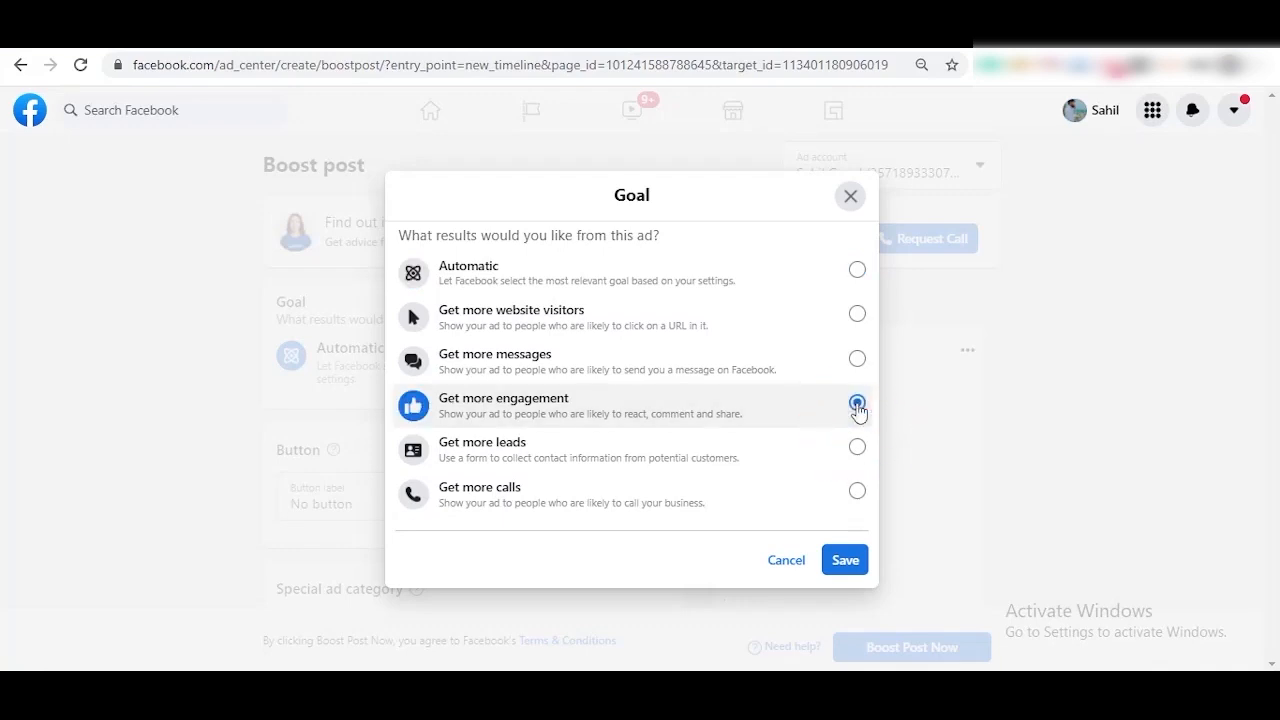
click(845, 561)
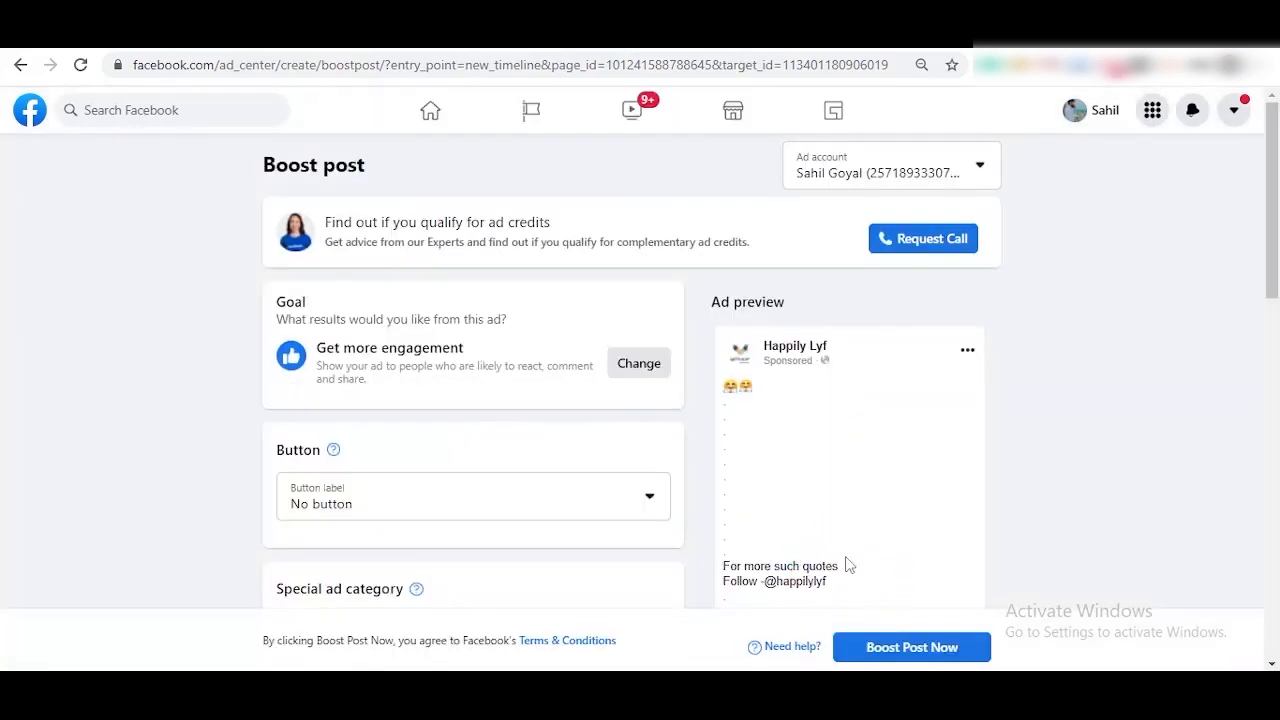
Set the ad's button label to Send Message and check the ad preview
scroll(845, 565, down, 2)
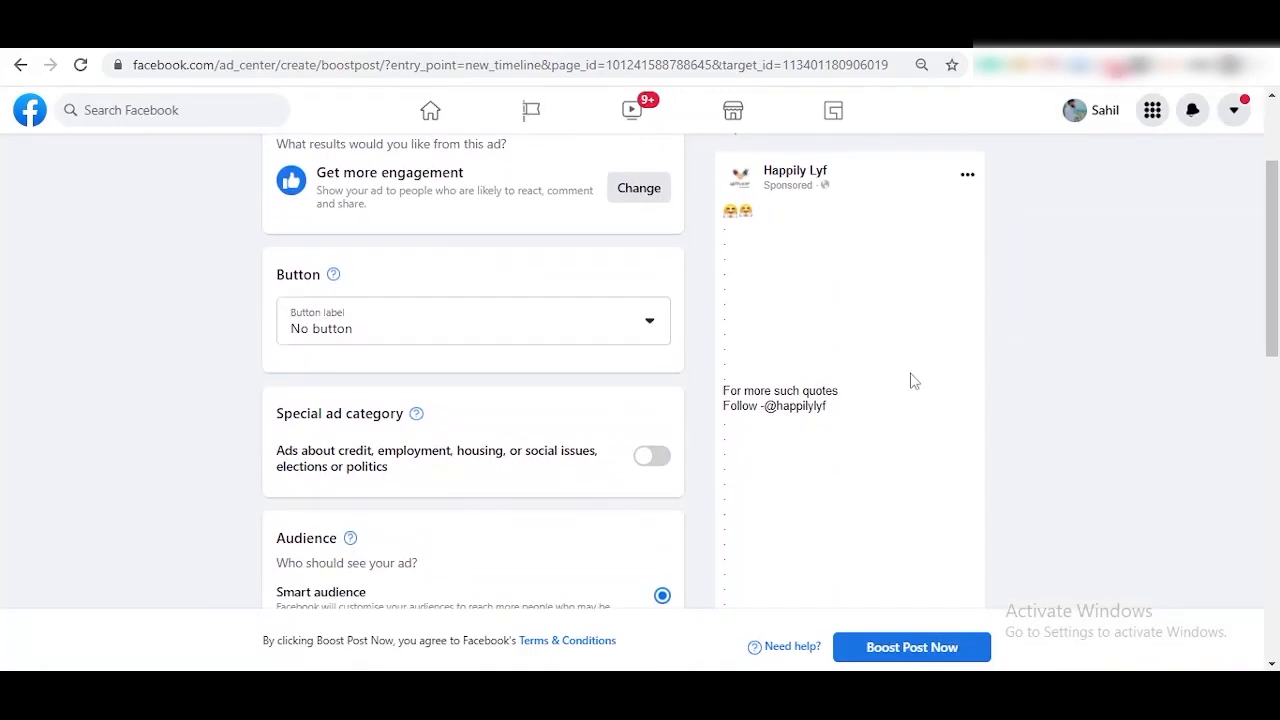
scroll(912, 381, down, 6)
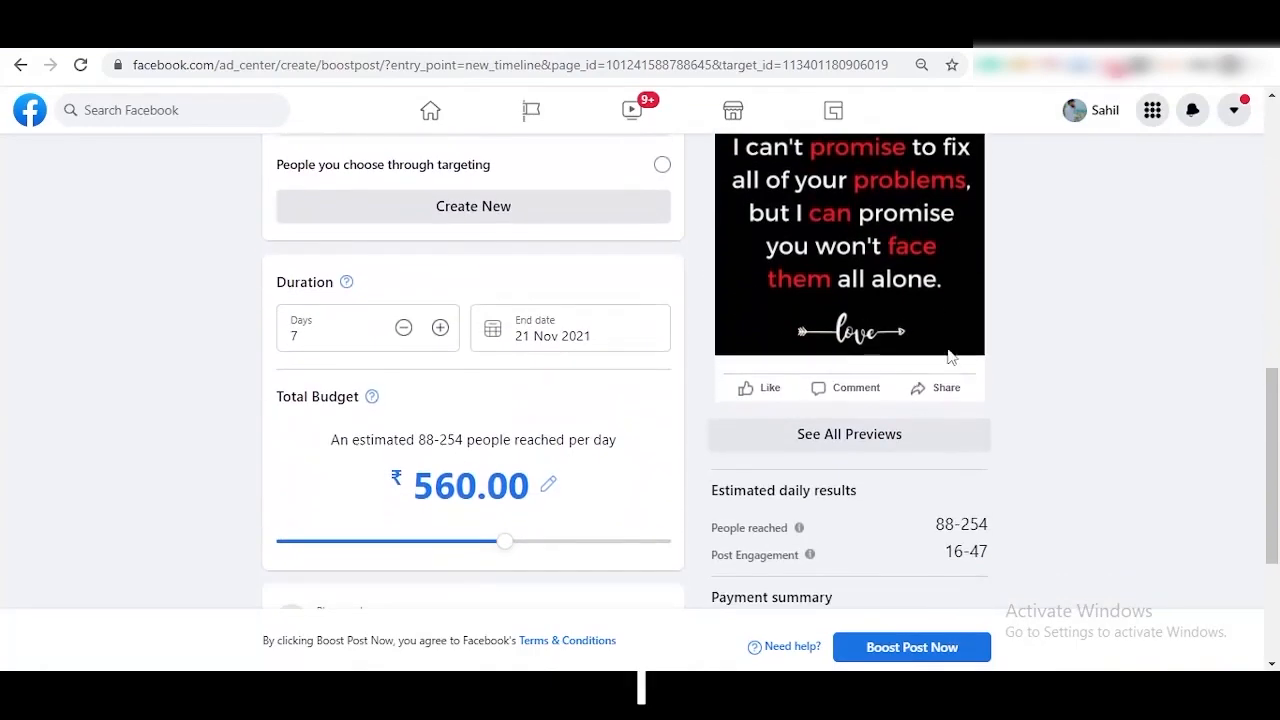
scroll(937, 358, up, 3)
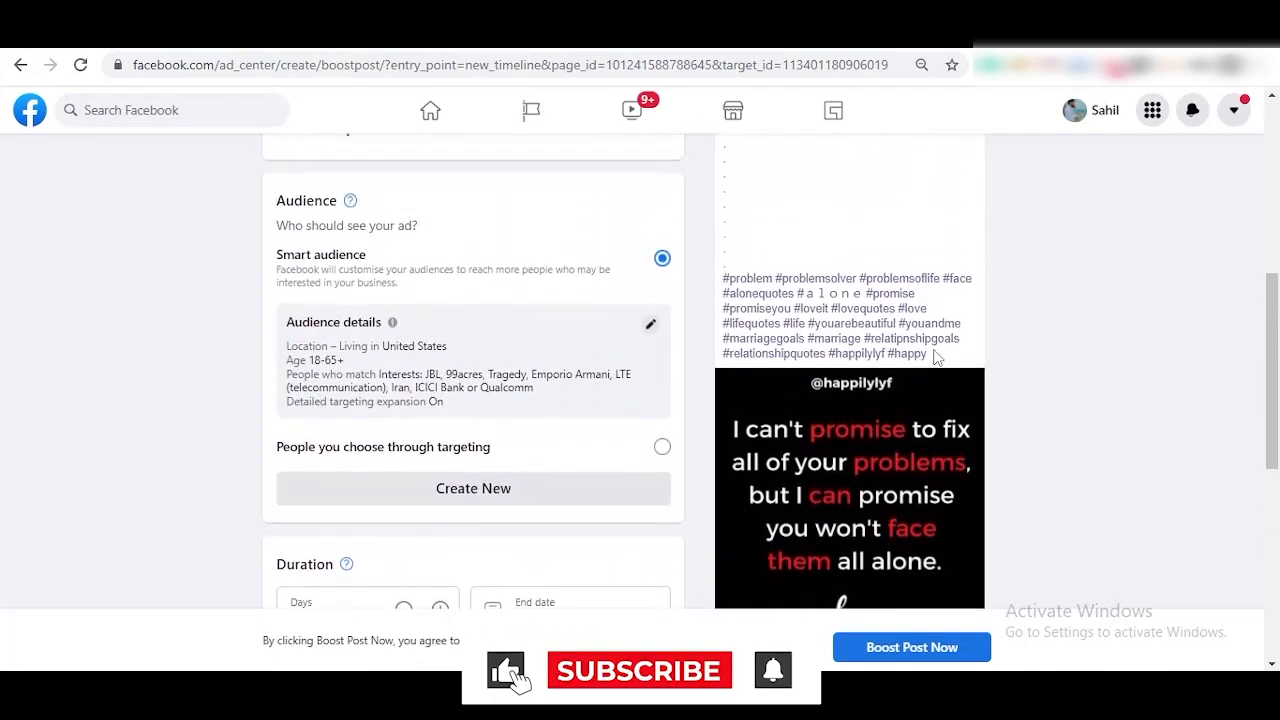
scroll(937, 358, up, 3)
click(648, 283)
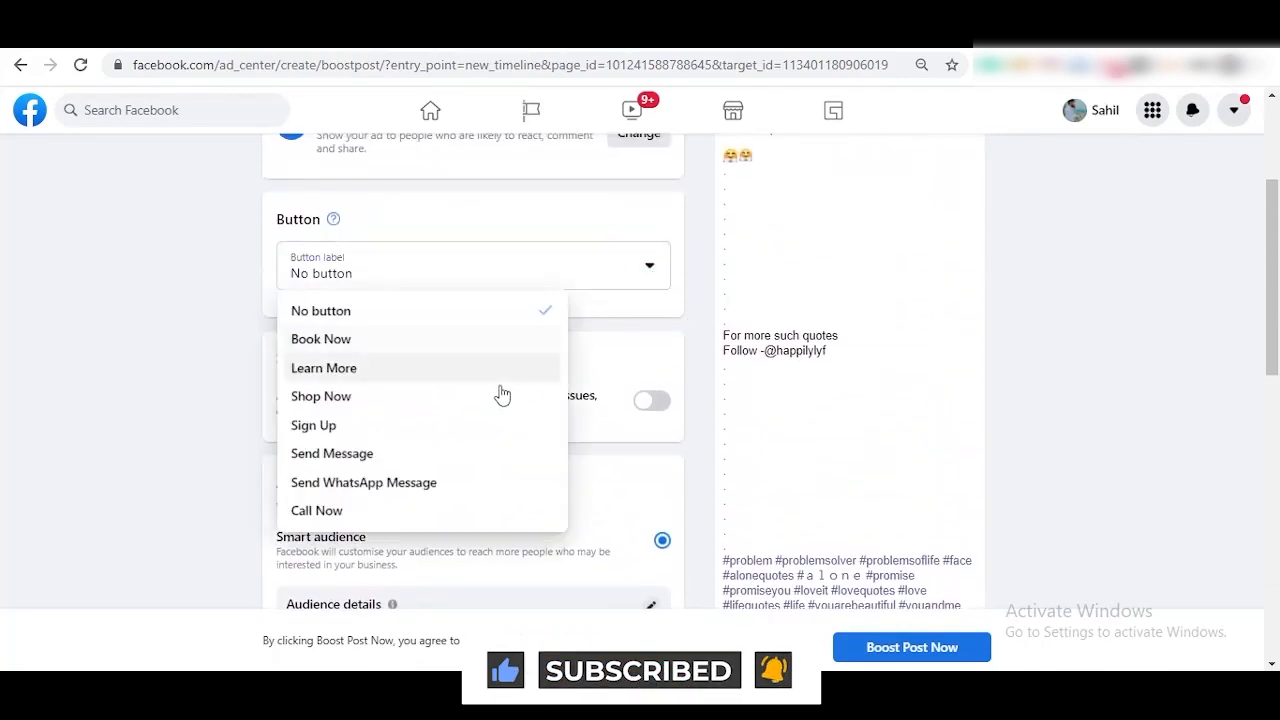
click(397, 458)
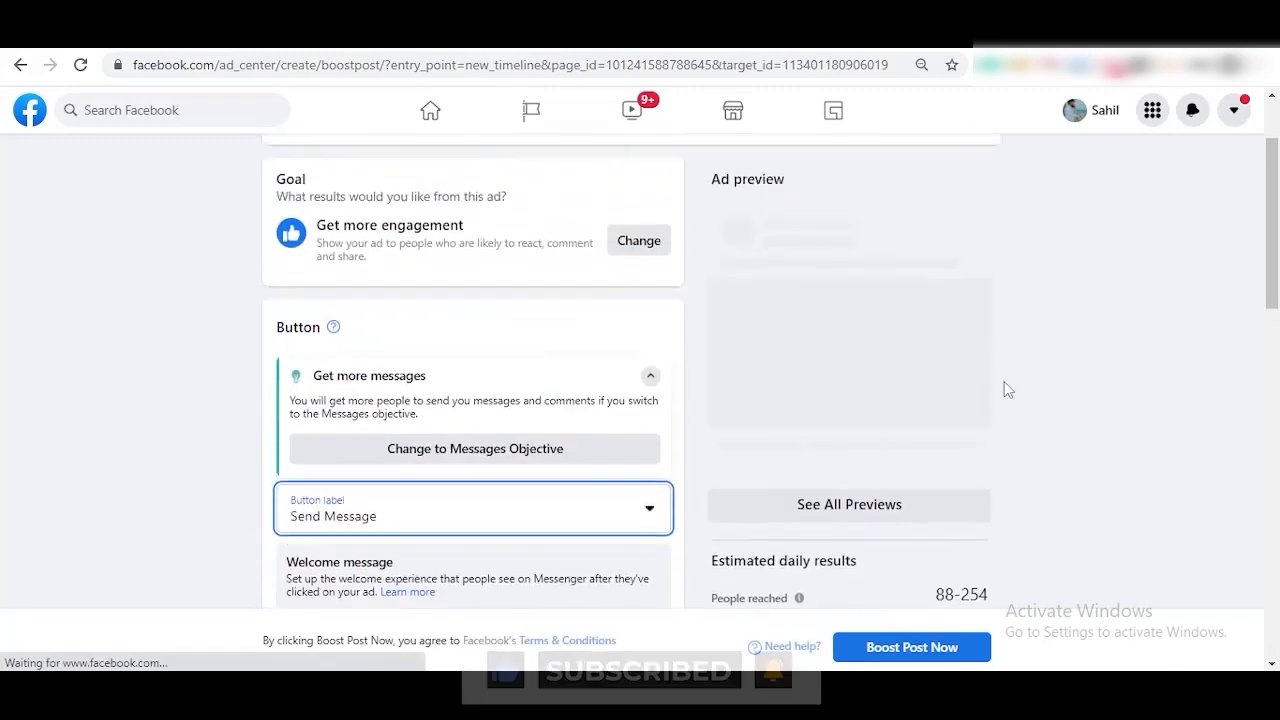
scroll(1007, 389, up, 2)
scroll(1010, 388, down, 2)
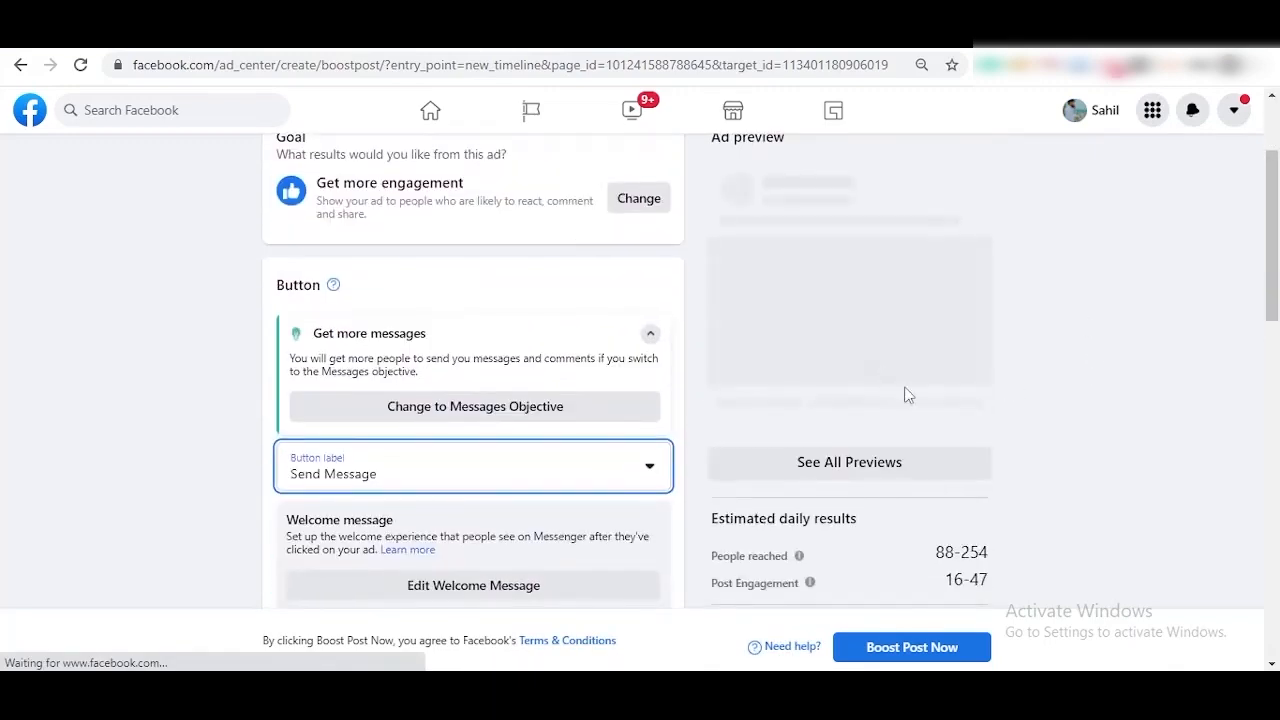
scroll(944, 400, down, 5)
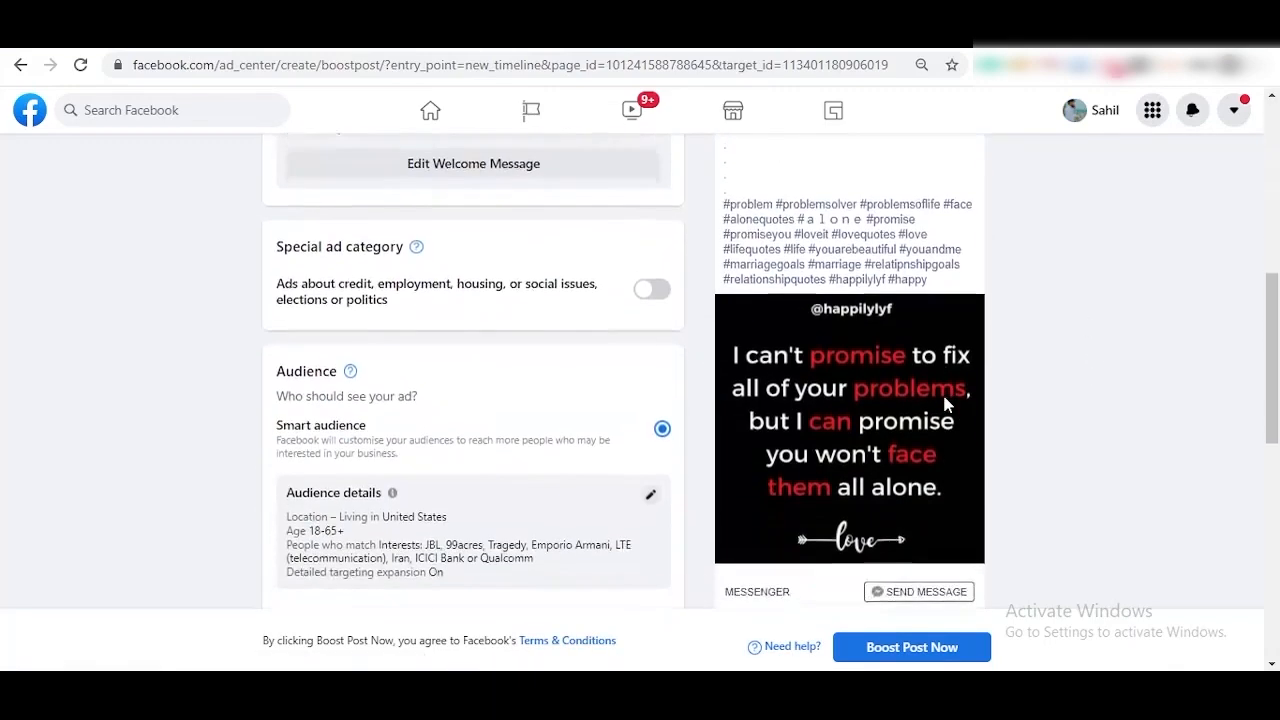
scroll(900, 460, down, 3)
scroll(930, 444, up, 7)
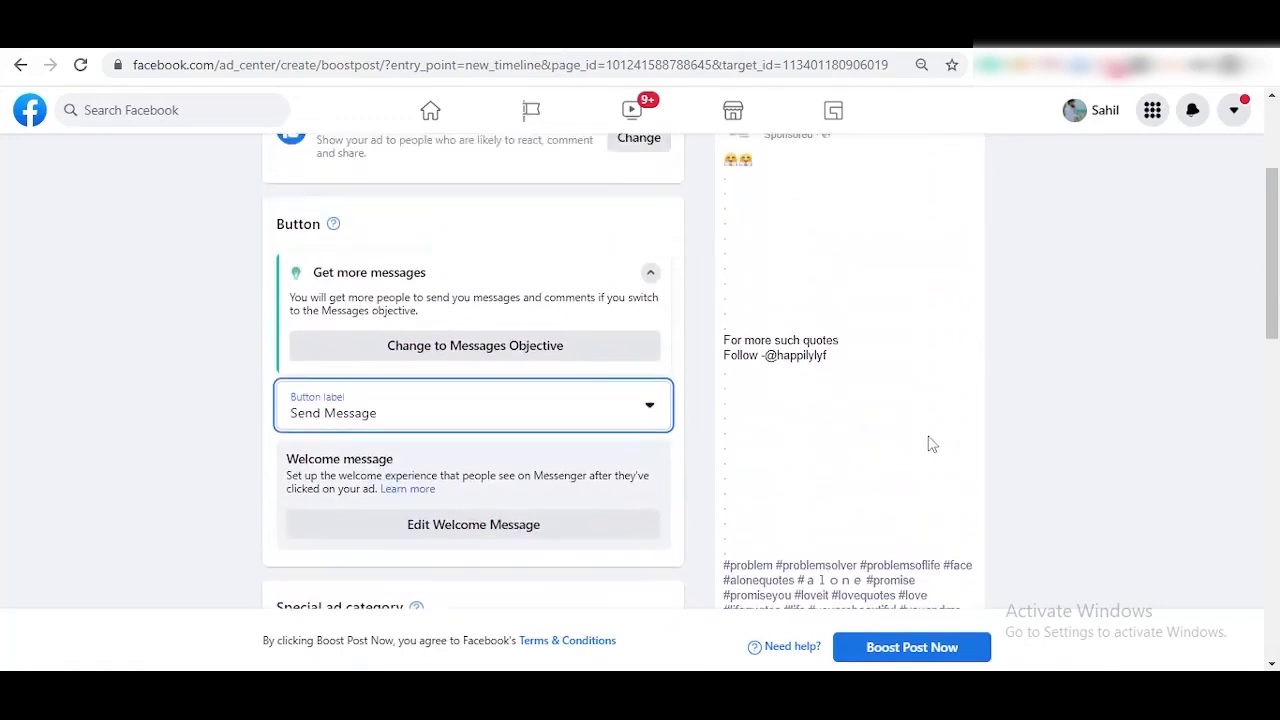
Edit the smart audience to target all genders with a maximum age of 35
scroll(634, 500, down, 4)
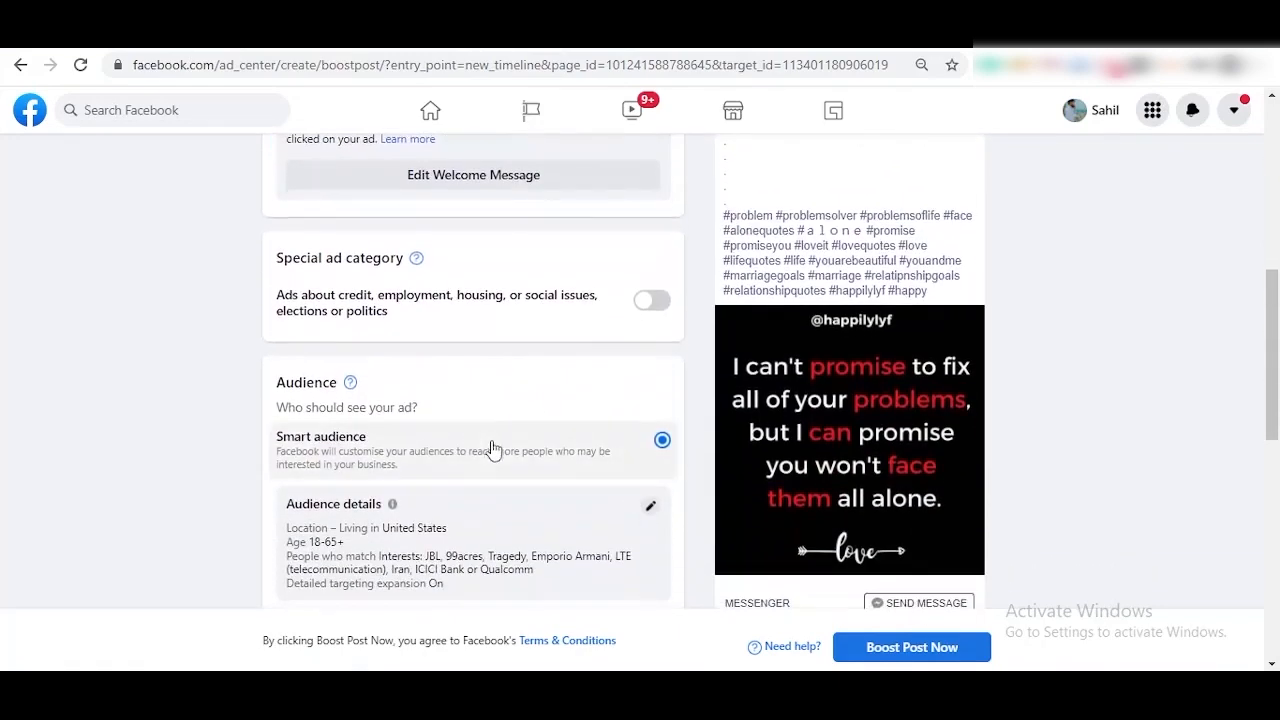
scroll(491, 447, down, 2)
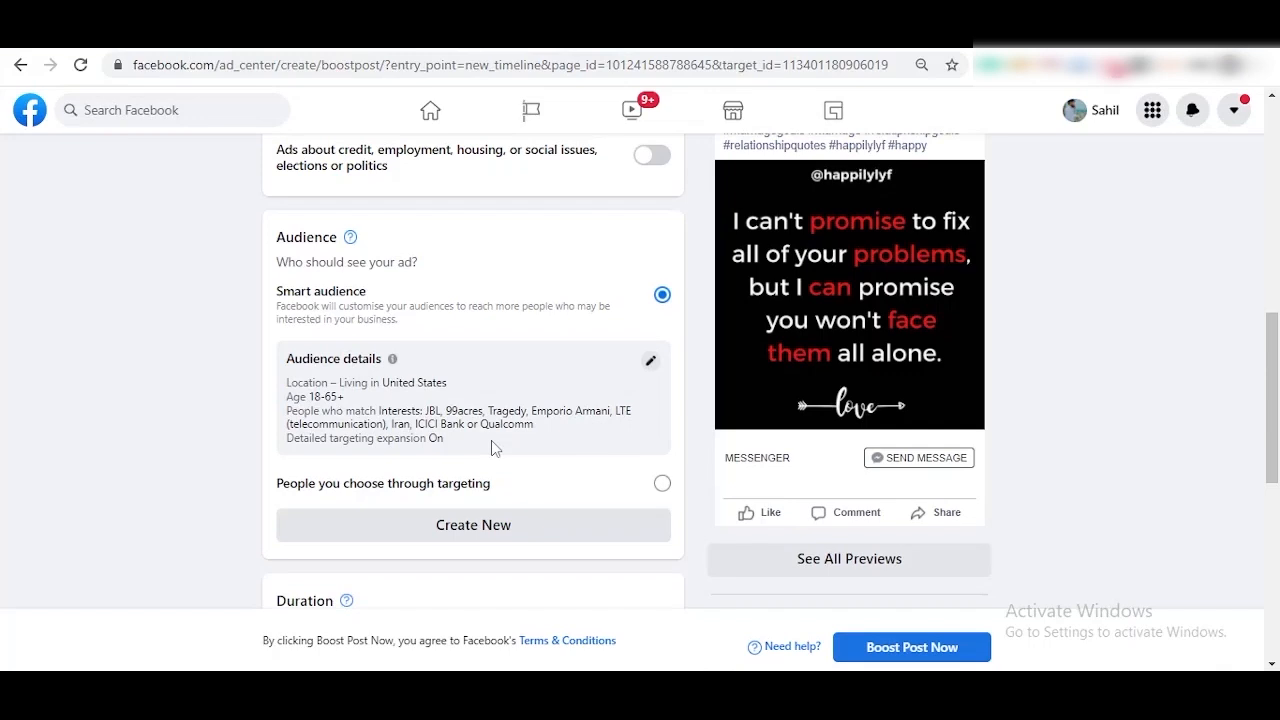
click(647, 364)
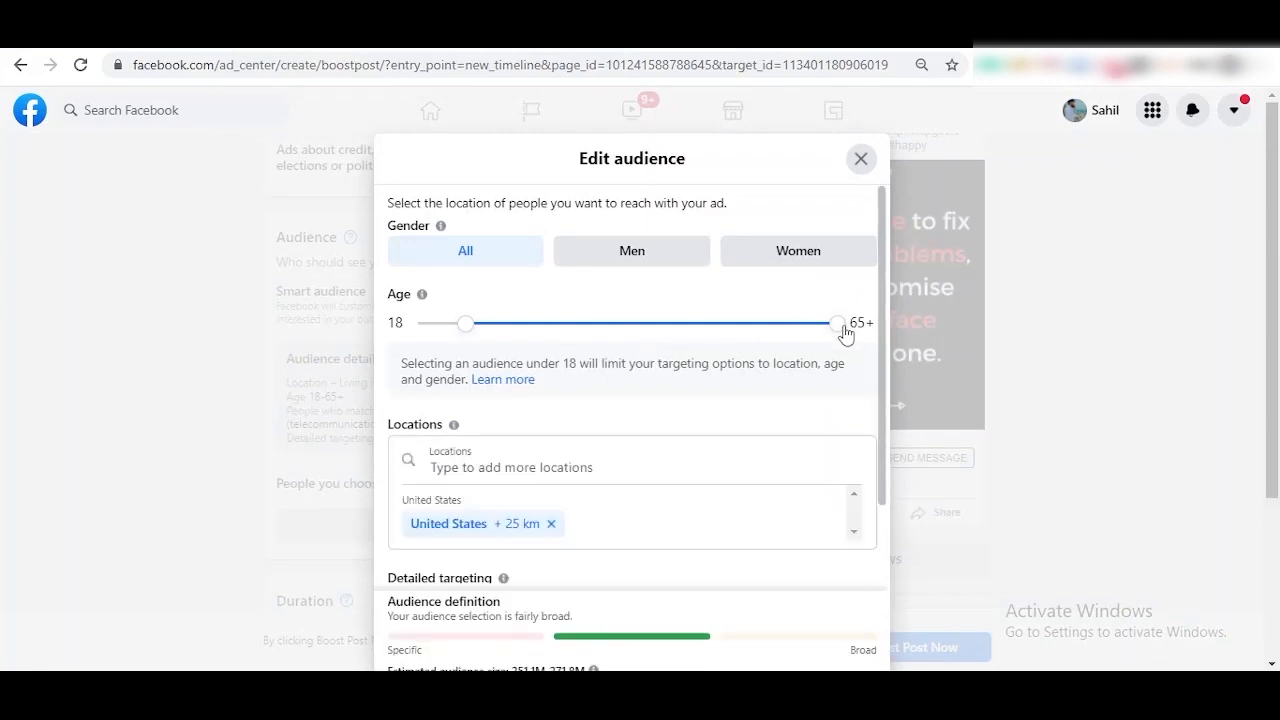
drag(842, 326, 620, 357)
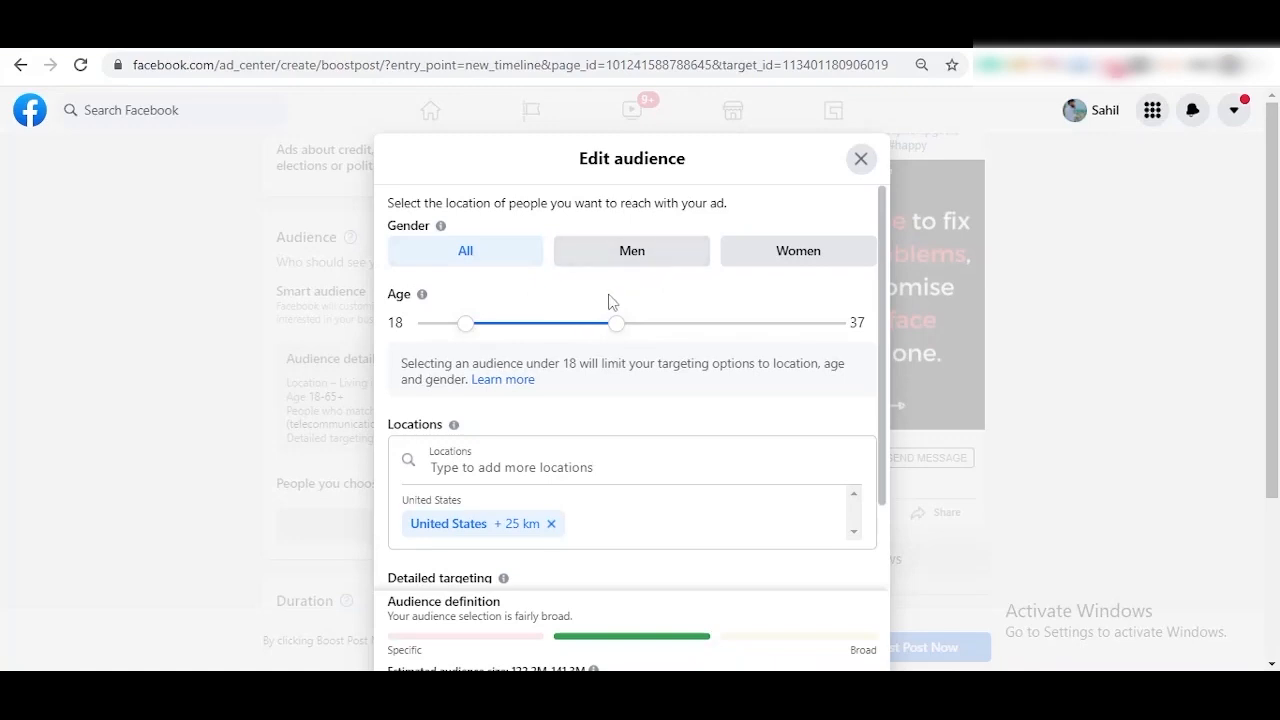
click(516, 265)
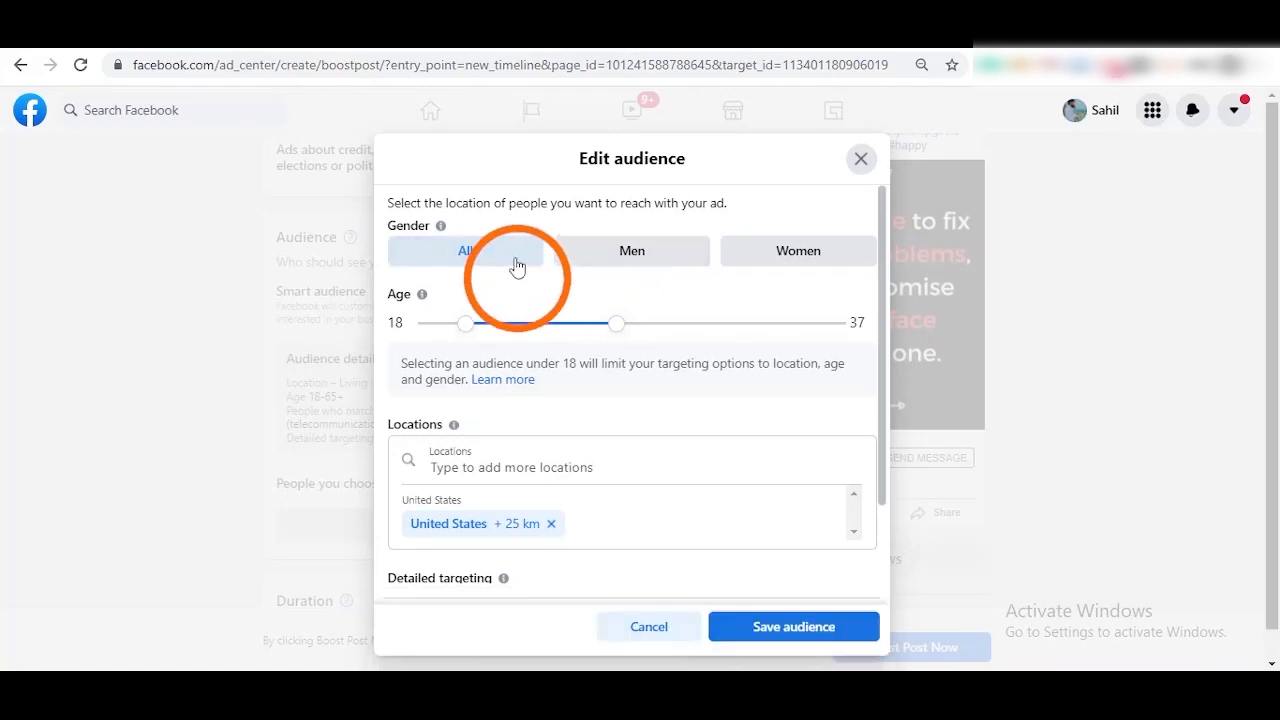
click(612, 331)
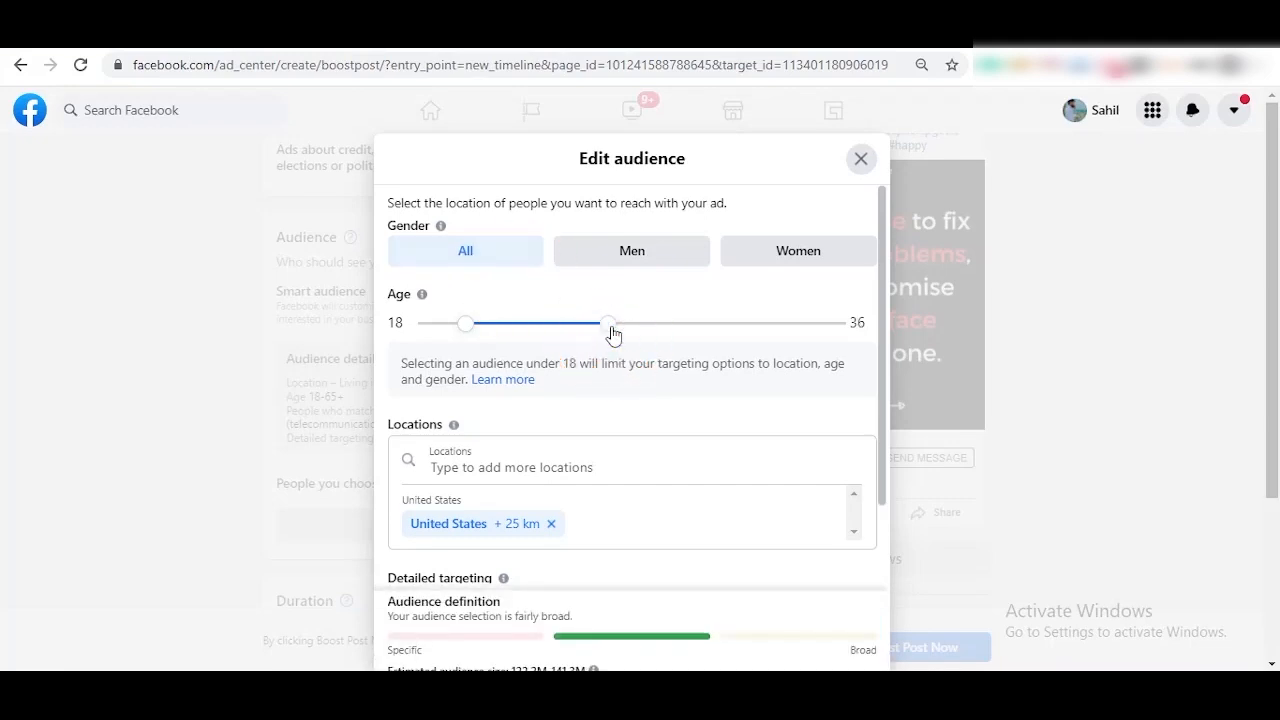
drag(606, 337, 603, 340)
Replace the United States location with Delhi, India and save the audience
scroll(672, 375, down, 2)
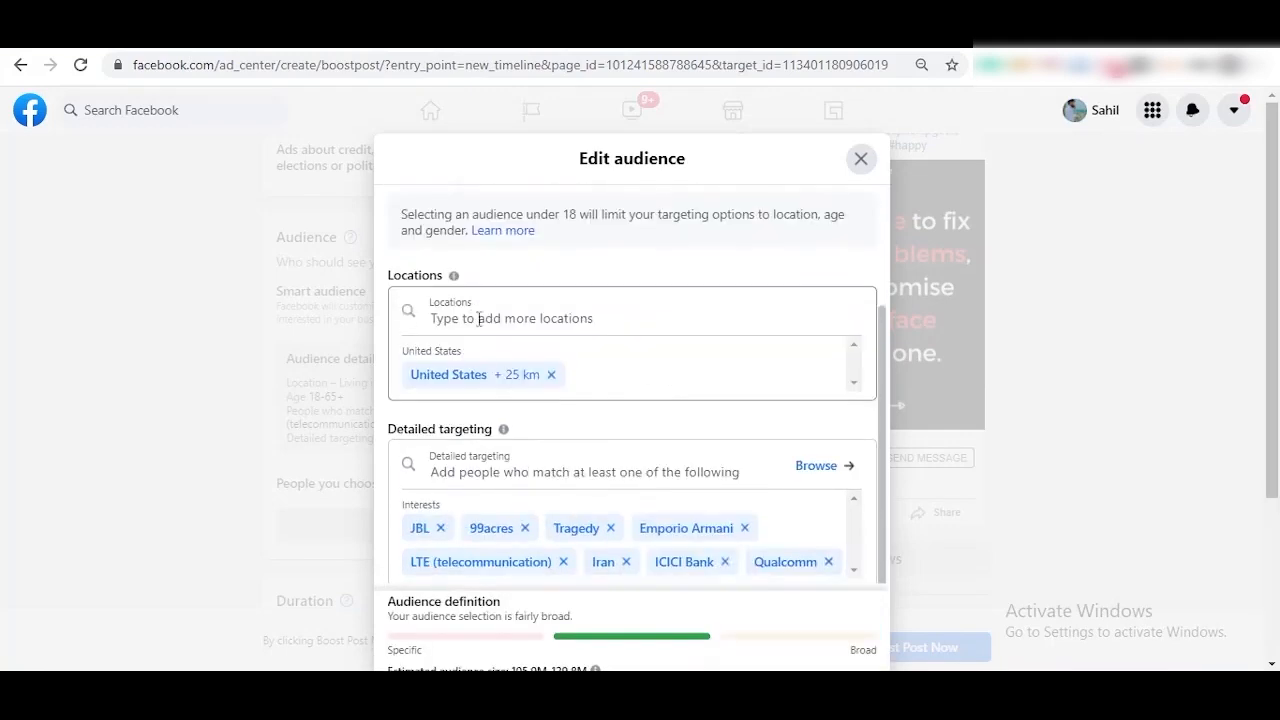
click(550, 375)
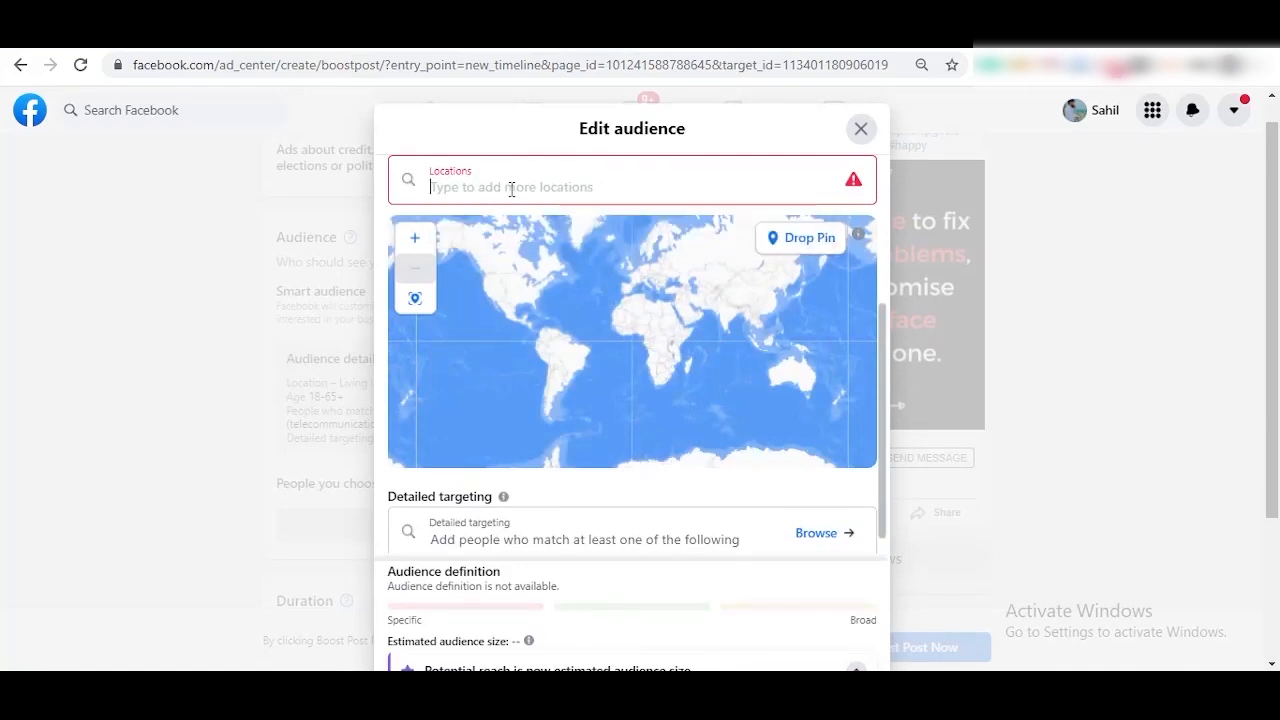
text(delhi)
click(518, 249)
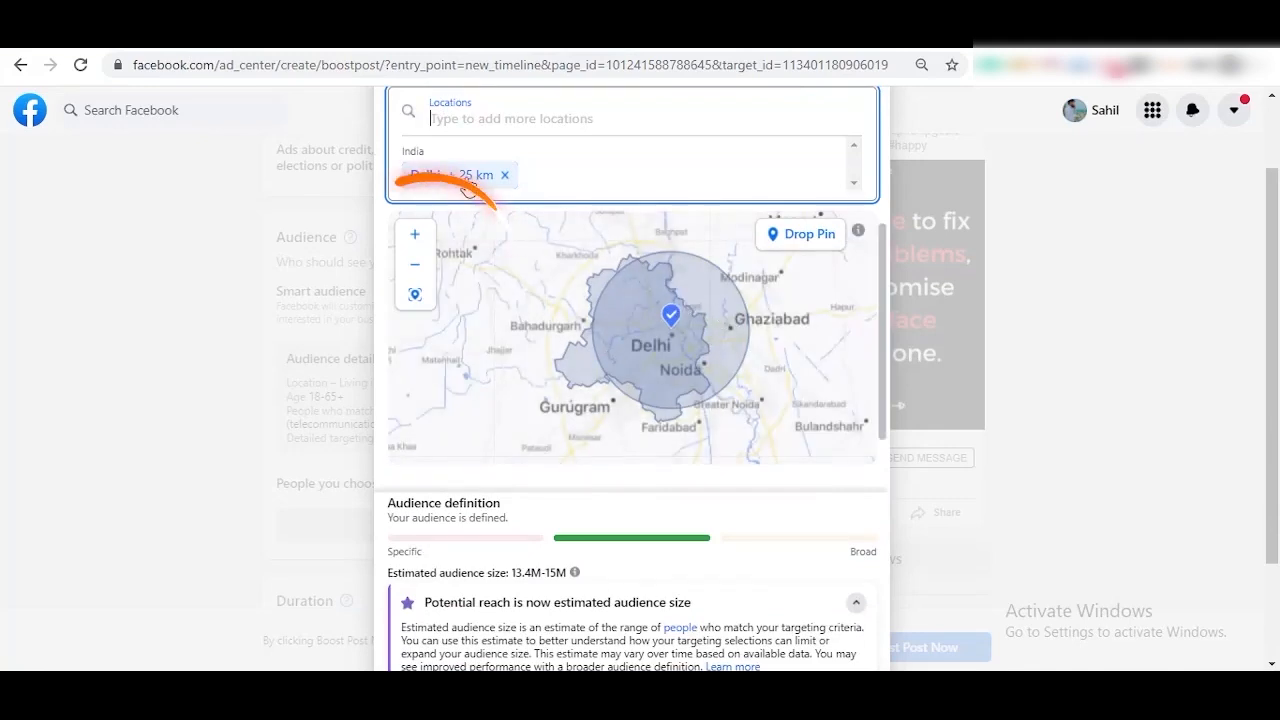
scroll(750, 507, down, 3)
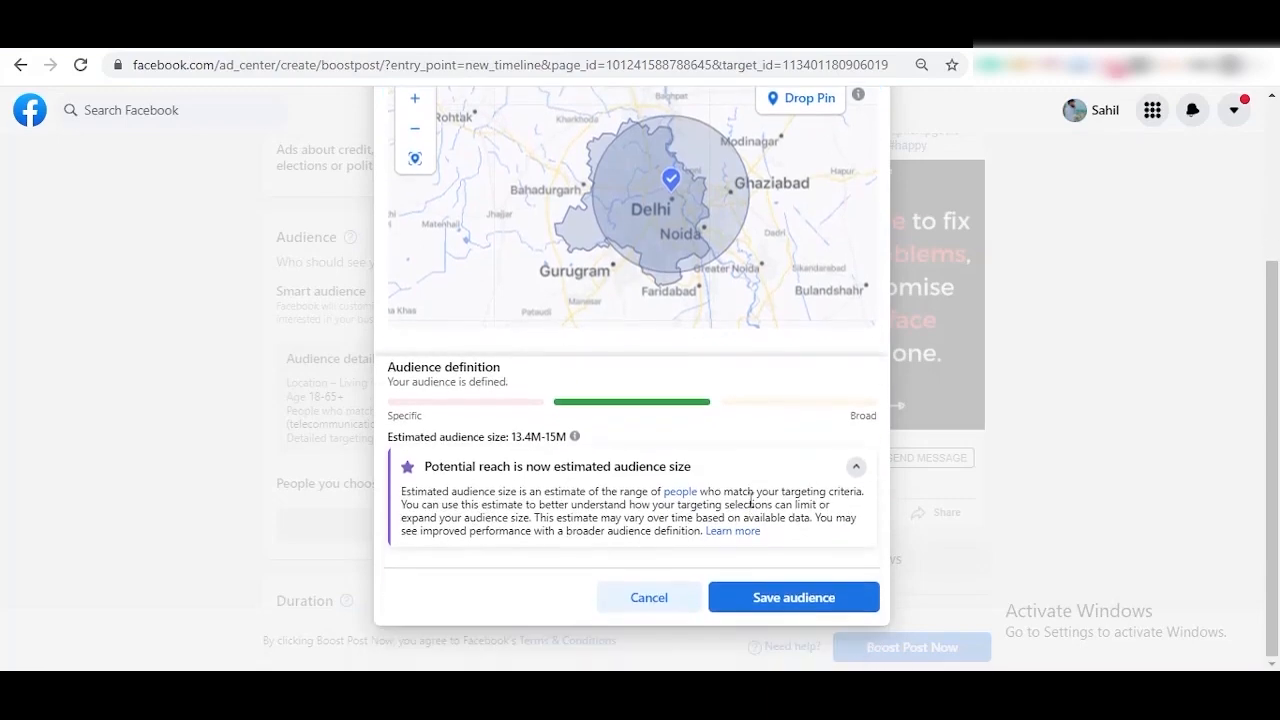
scroll(860, 560, up, 5)
click(766, 598)
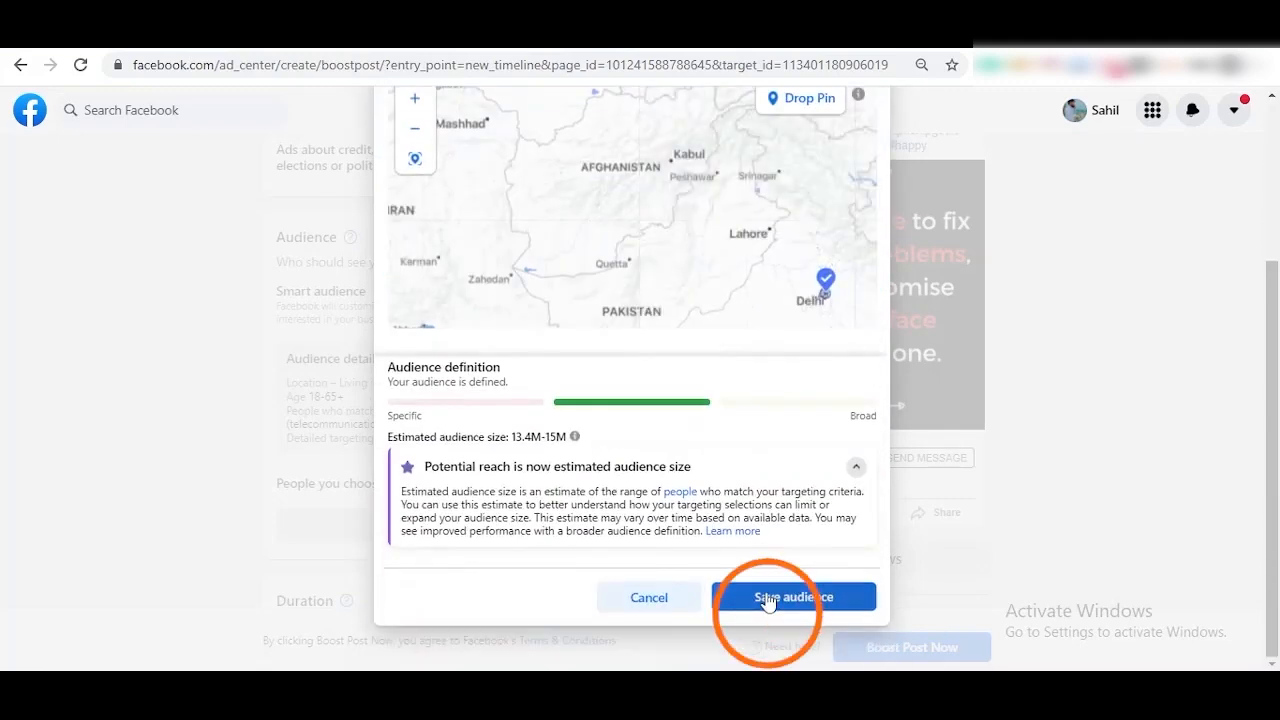
Reopen the smart audience's details and add Entertainment as an interest under detailed targeting
scroll(600, 380, down, 1)
click(649, 268)
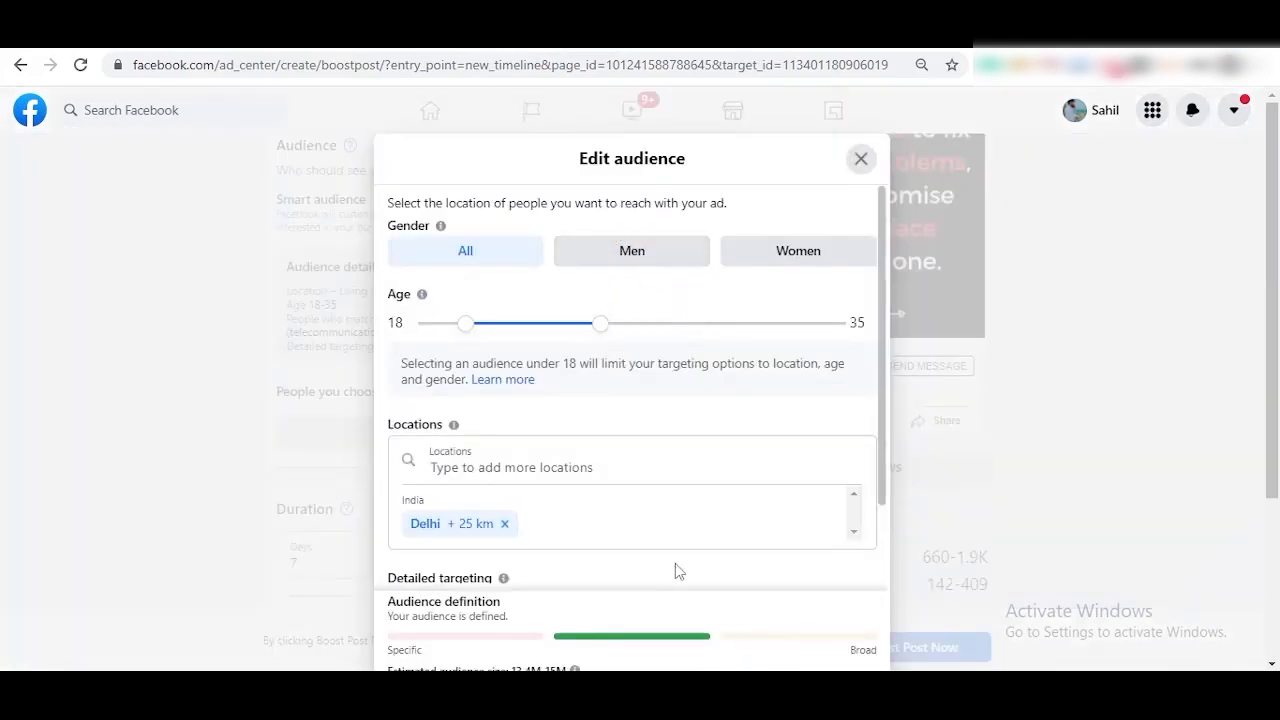
scroll(675, 563, down, 2)
click(503, 424)
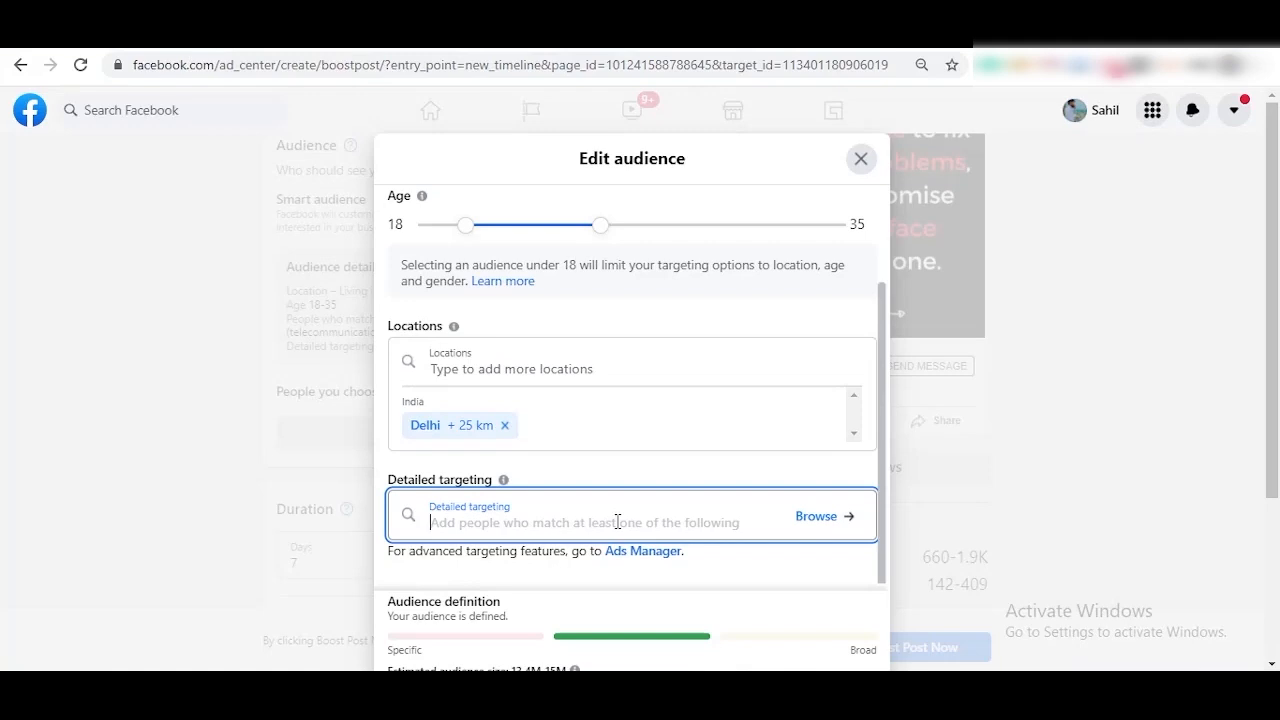
text(entertai)
click(540, 558)
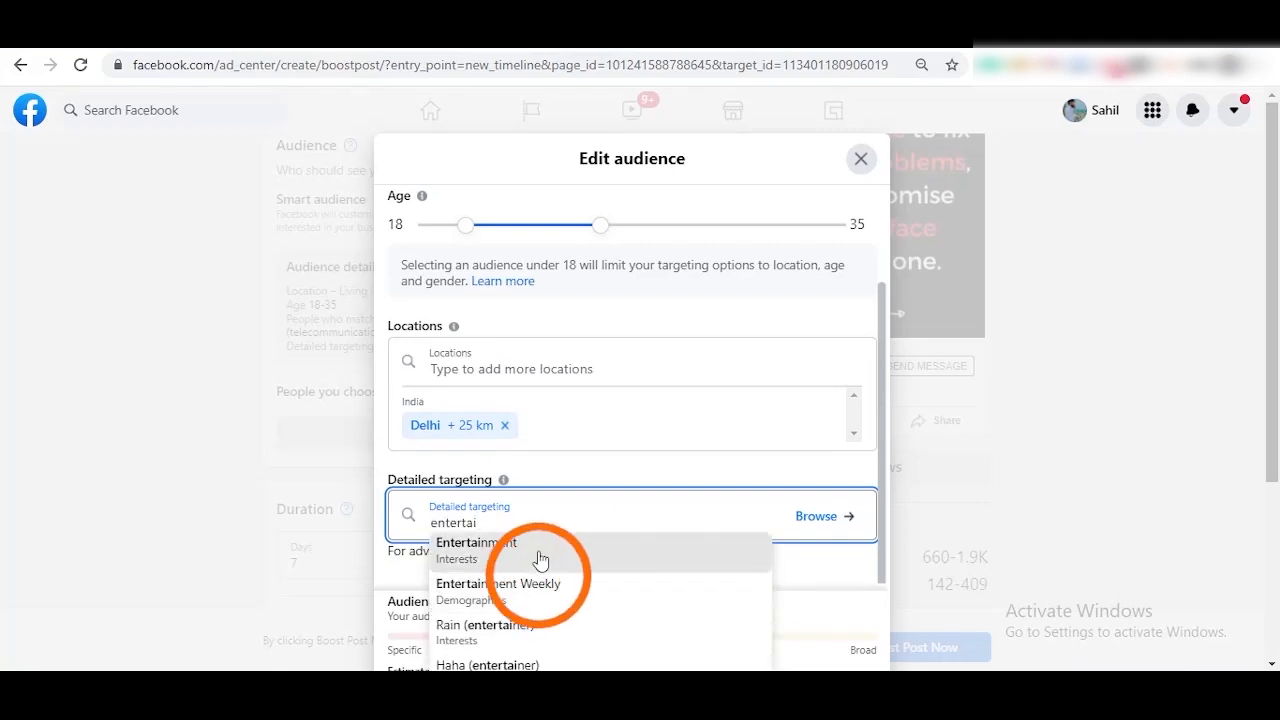
scroll(540, 551, down, 1)
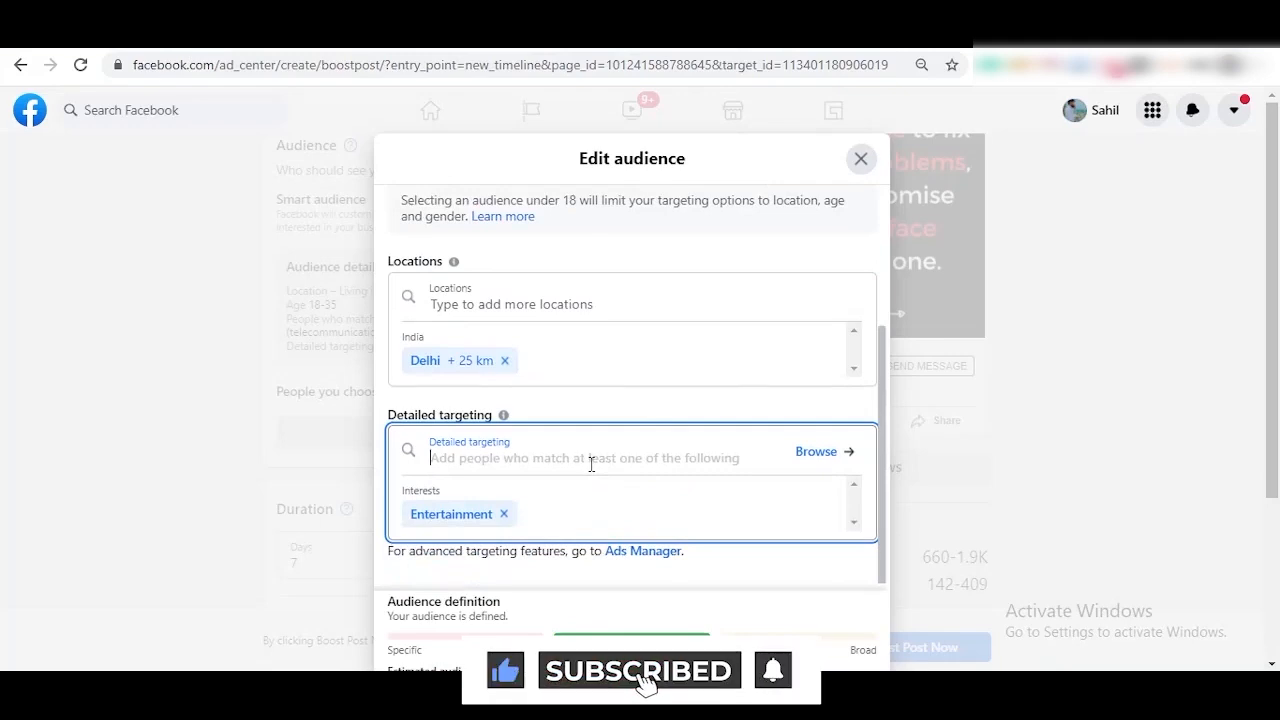
Browse the Demographics targeting categories, examining the Education fields and the Anniversary options under Life events
click(817, 458)
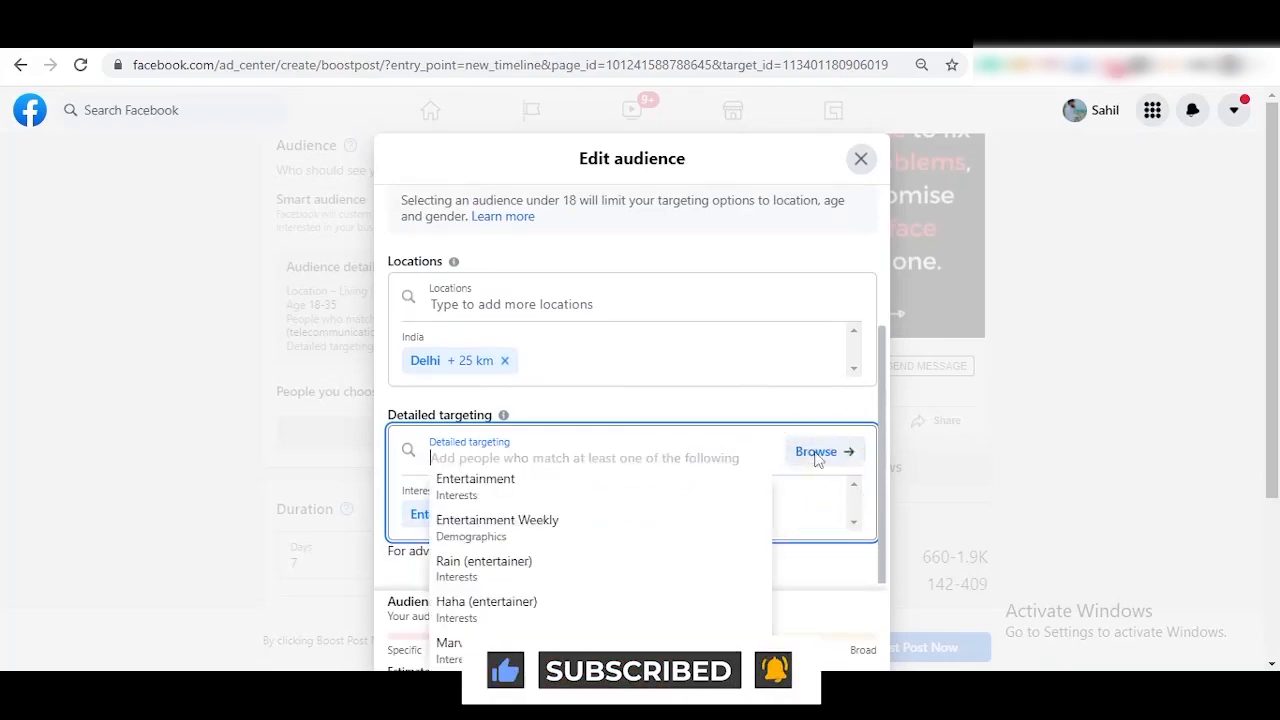
click(820, 455)
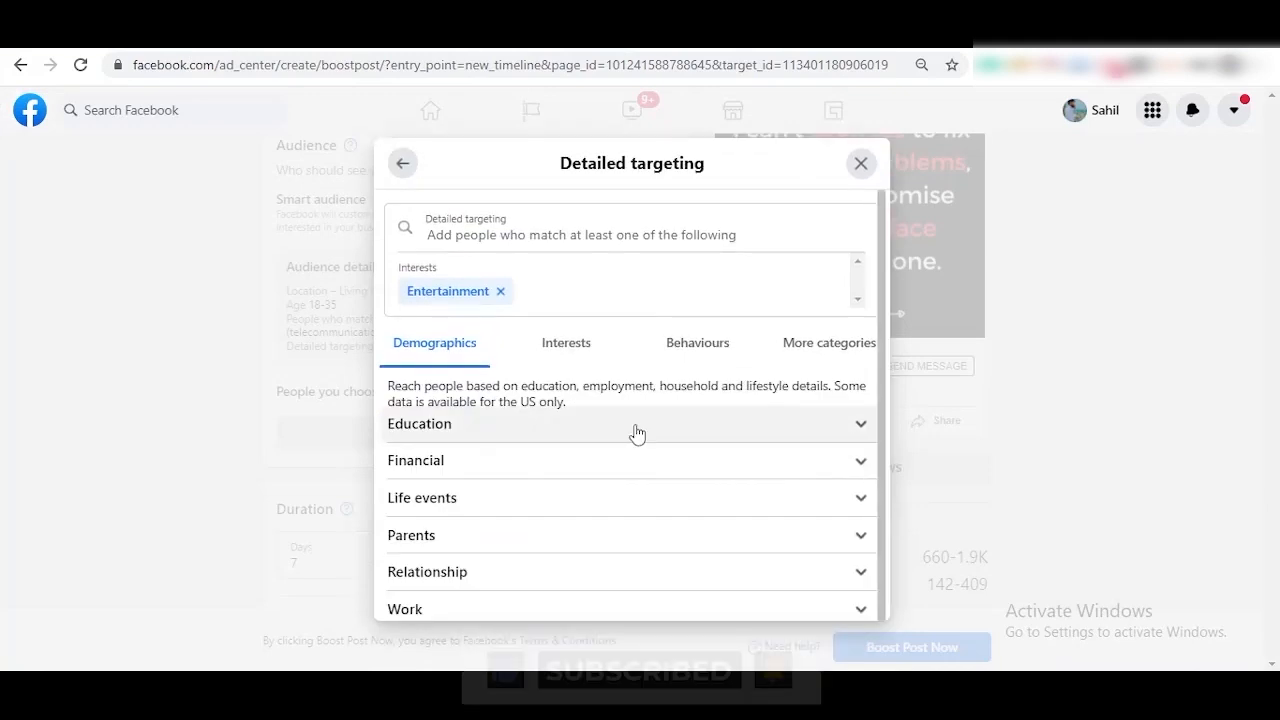
scroll(637, 433, down, 2)
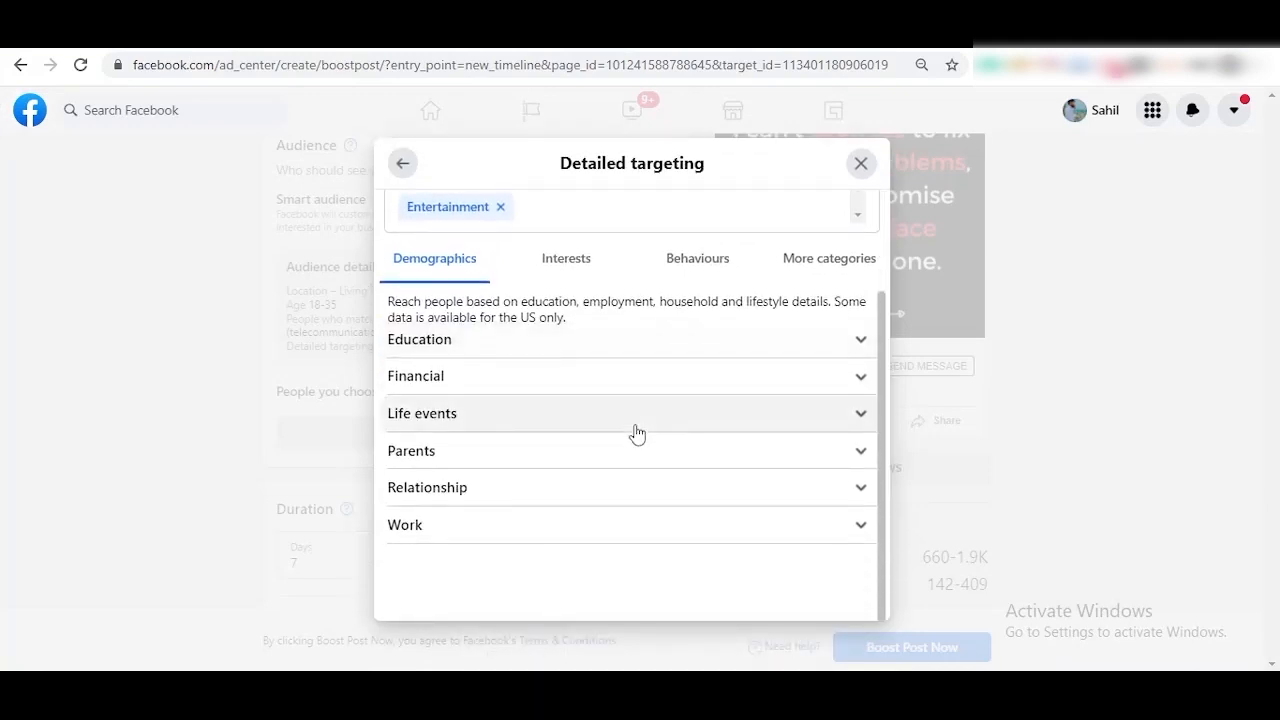
click(581, 356)
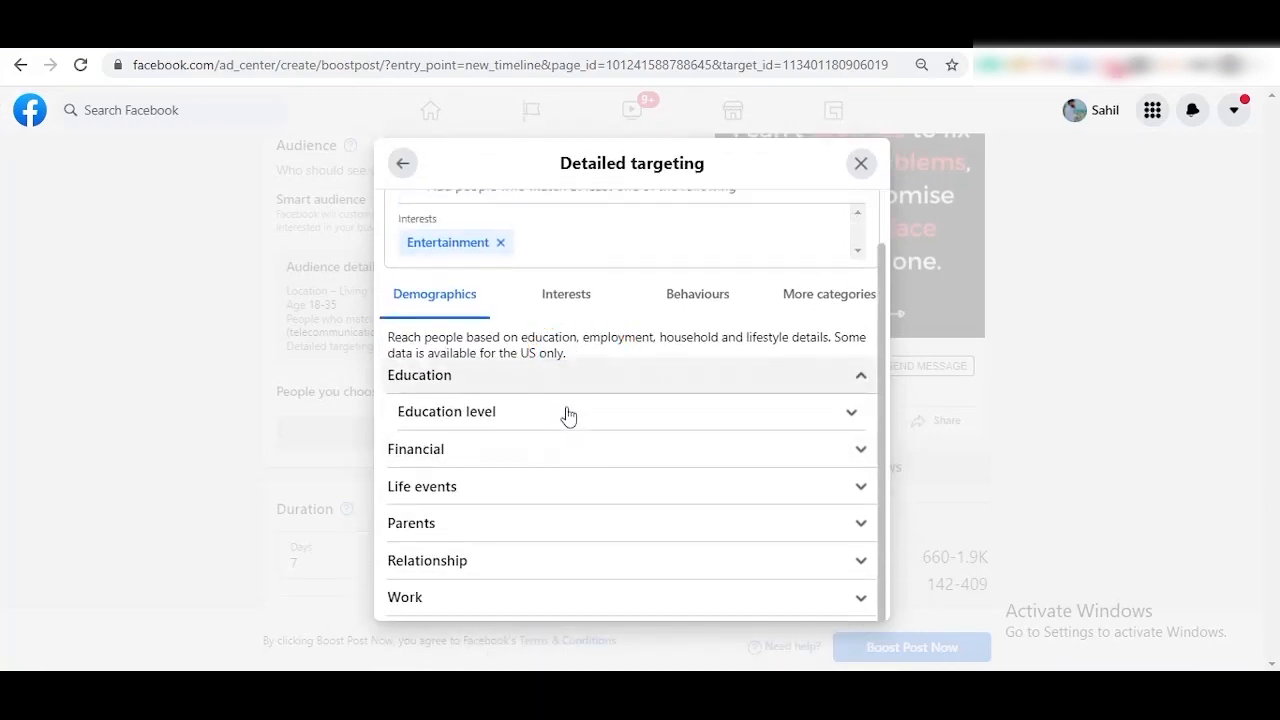
scroll(619, 449, down, 3)
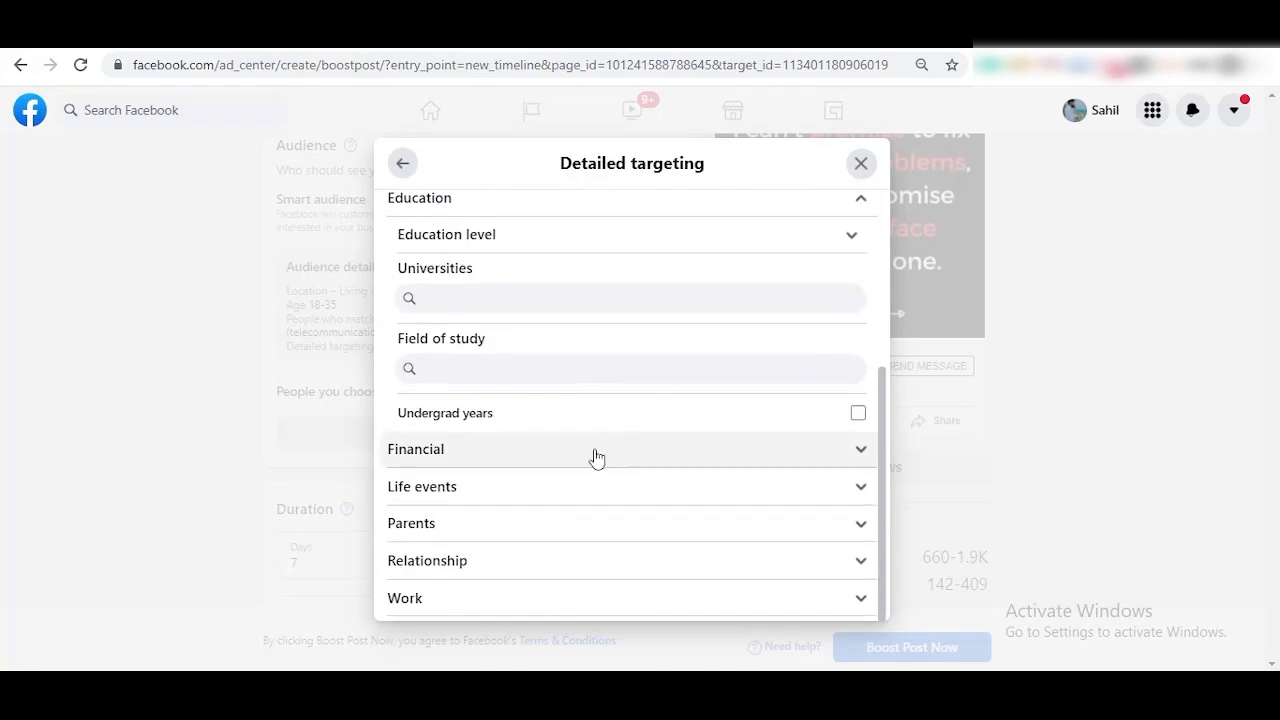
click(590, 498)
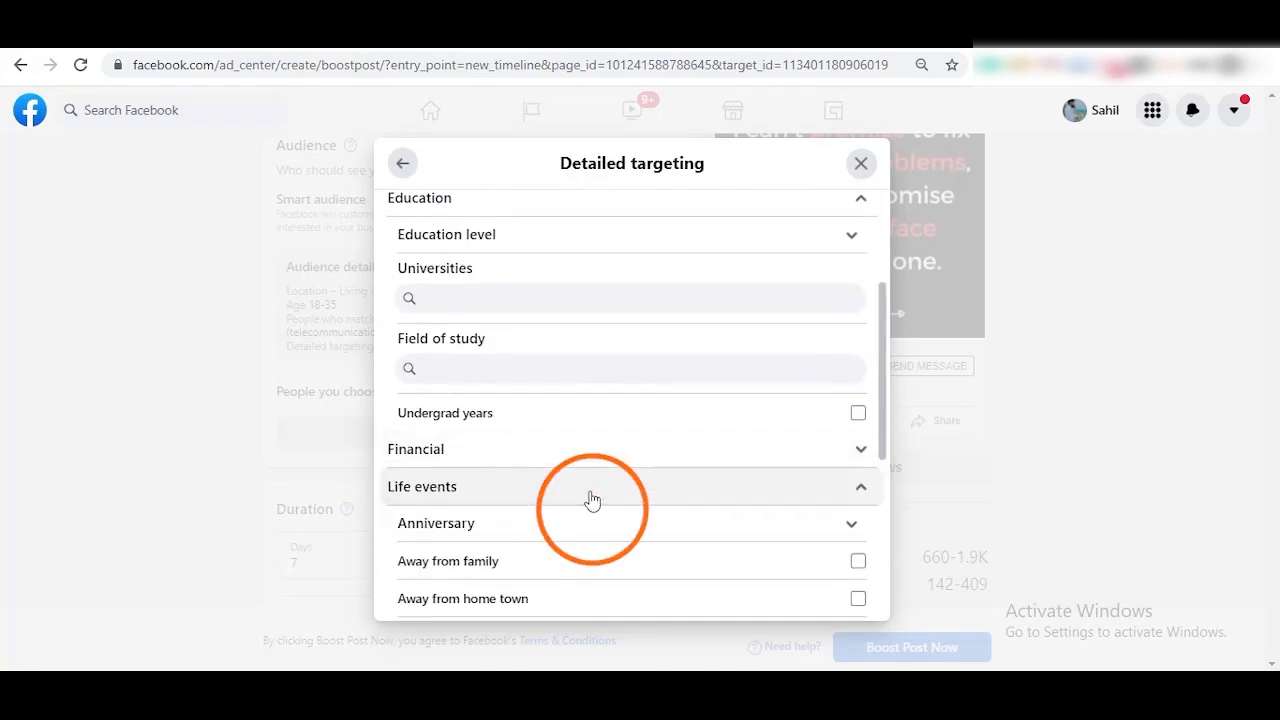
scroll(590, 498, down, 3)
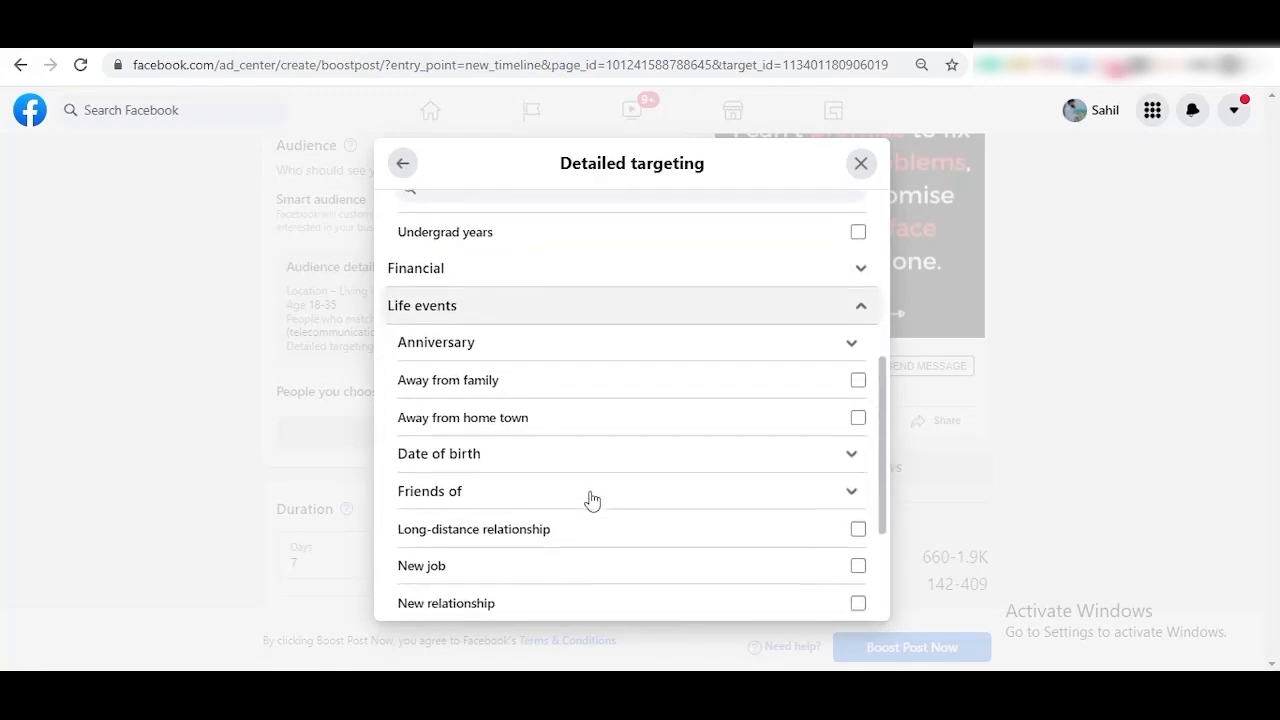
click(825, 344)
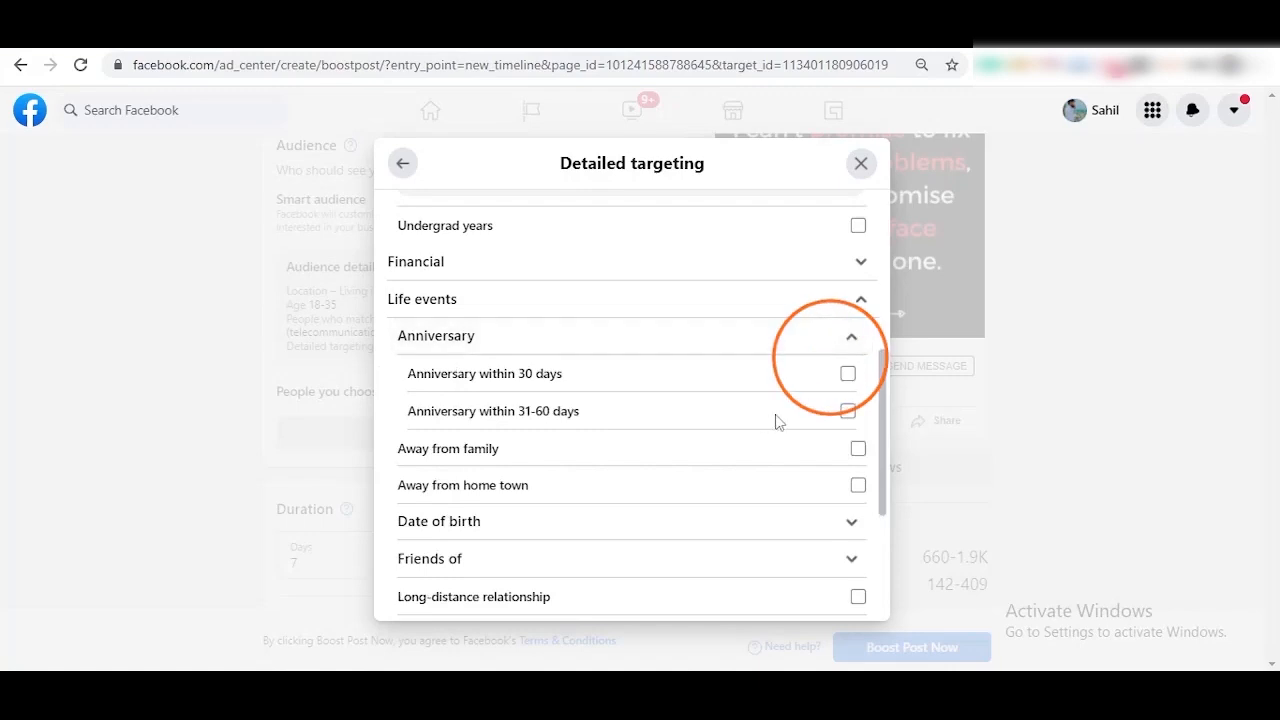
scroll(801, 424, up, 2)
scroll(801, 424, up, 3)
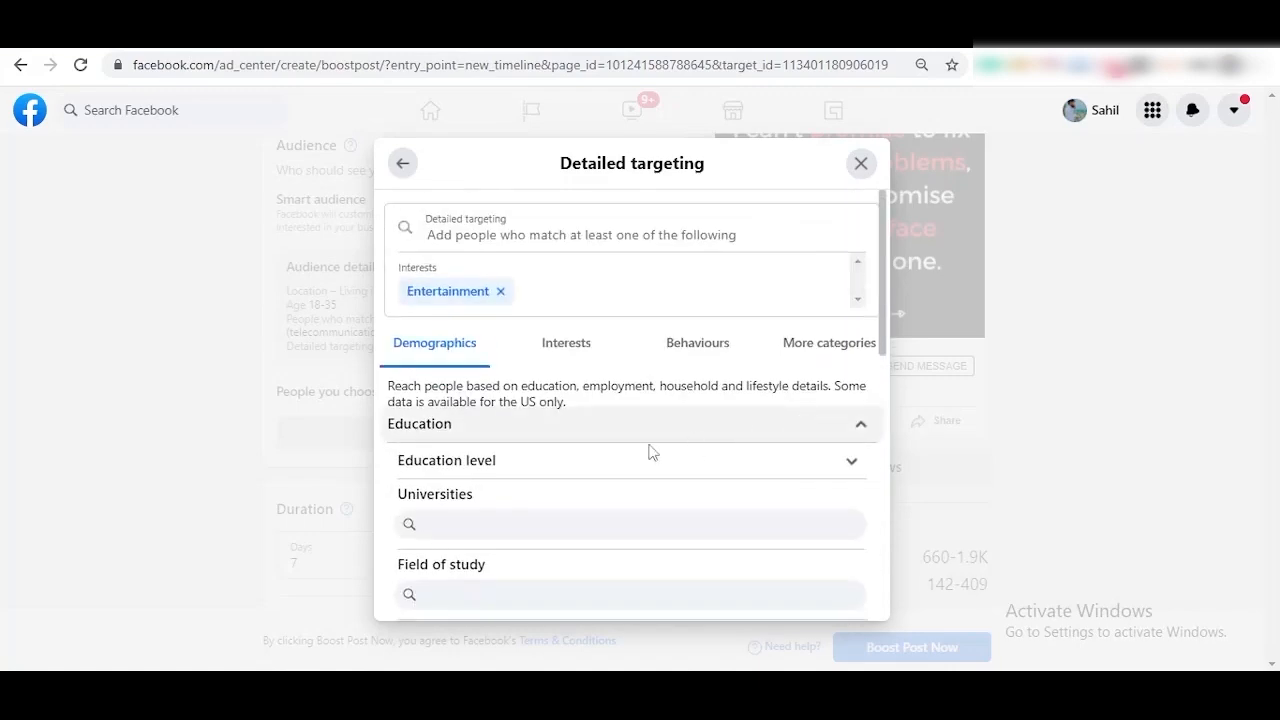
Browse the Interests targeting categories, examining the film genres listed under Entertainment
click(567, 344)
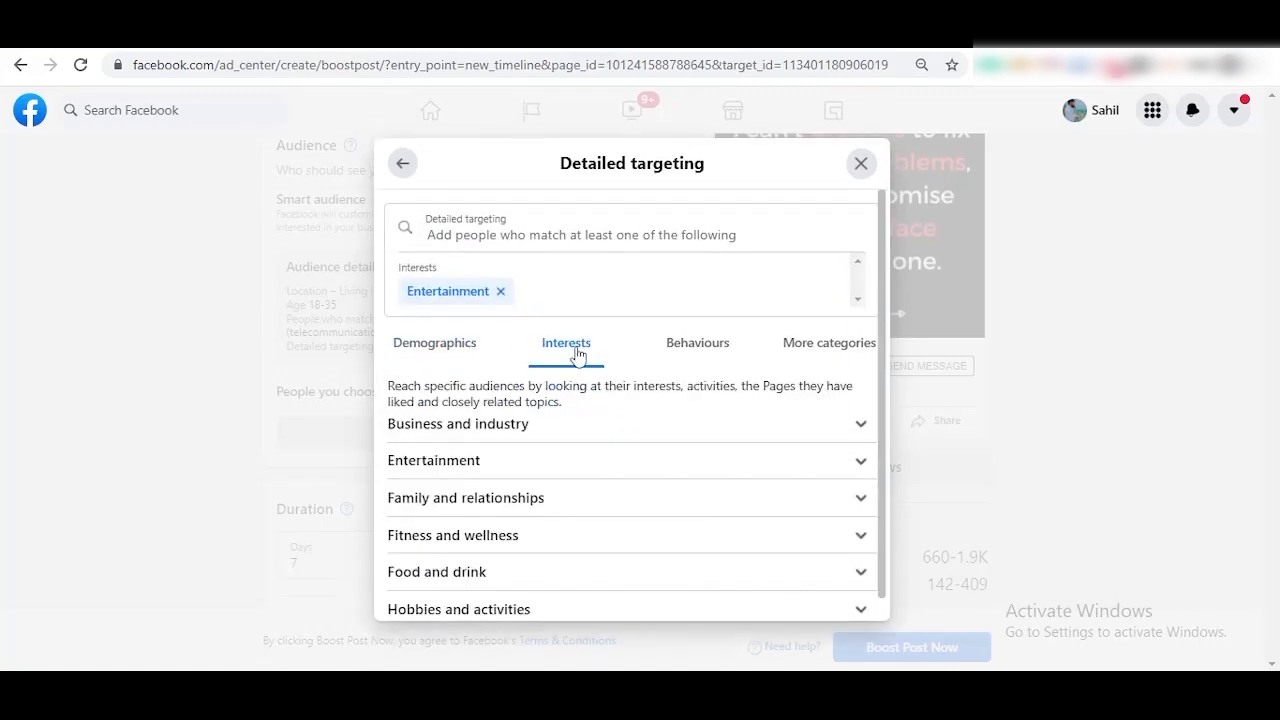
scroll(720, 477, down, 1)
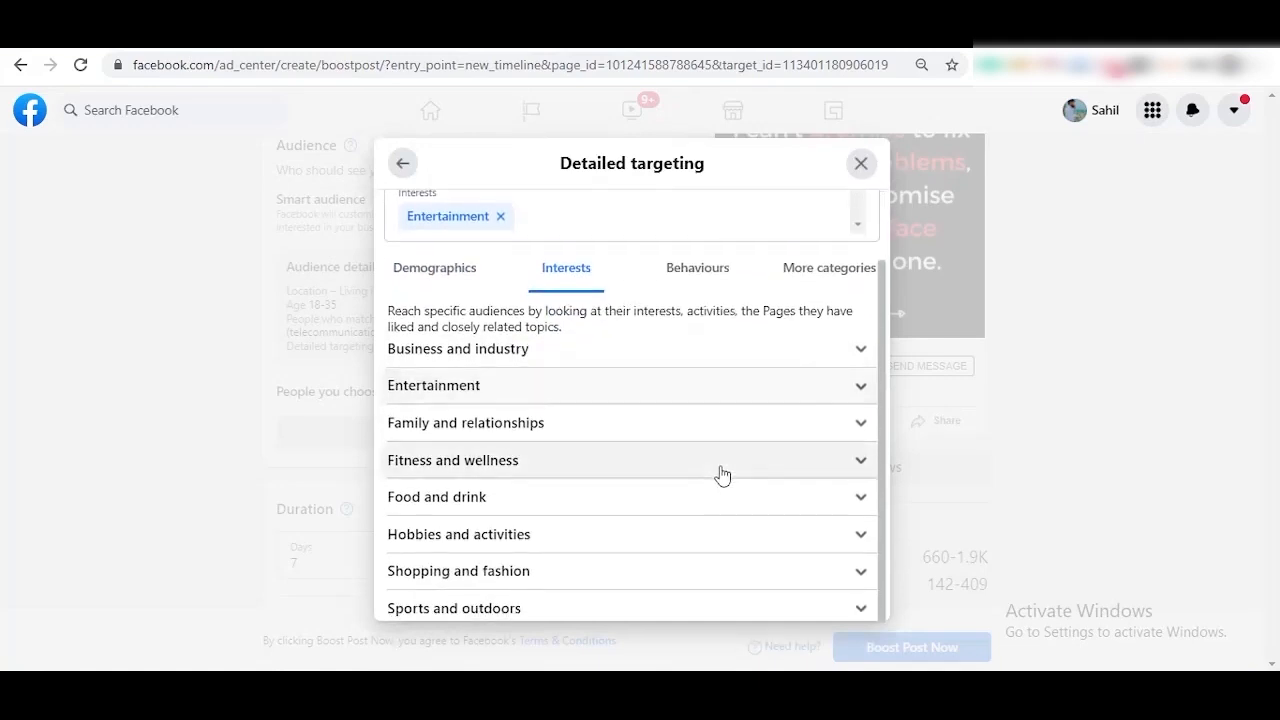
click(816, 401)
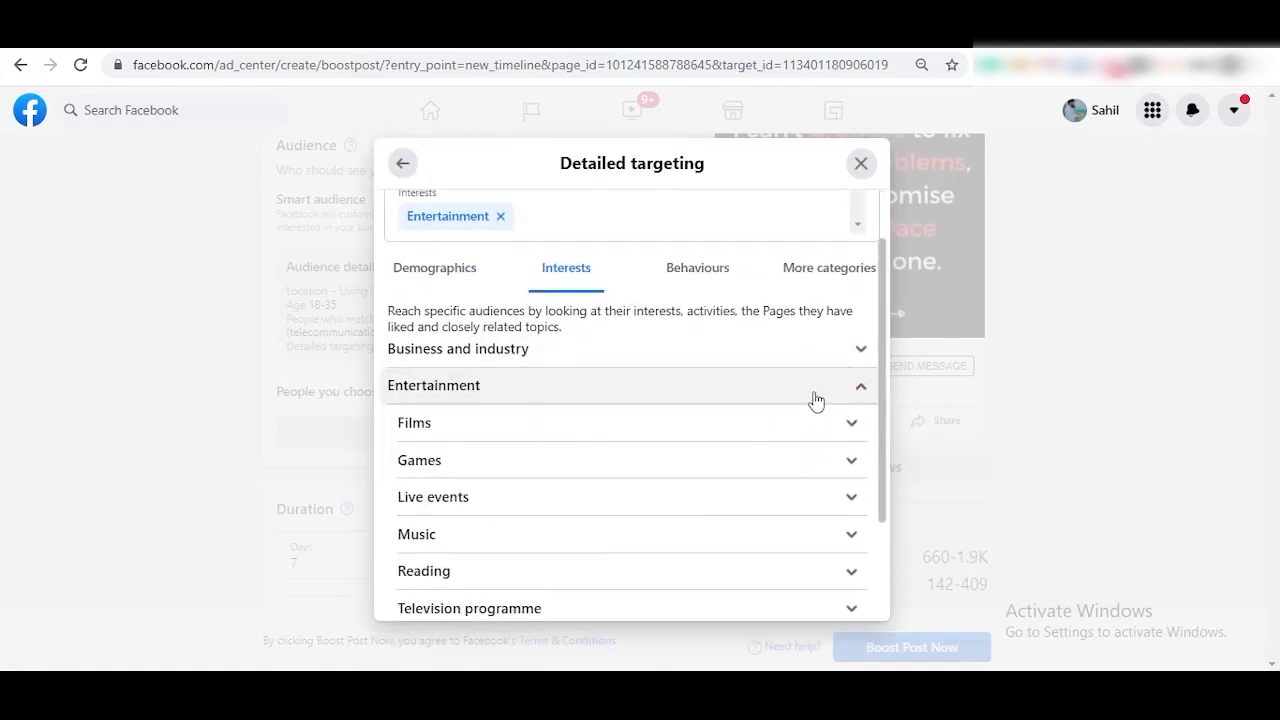
click(825, 431)
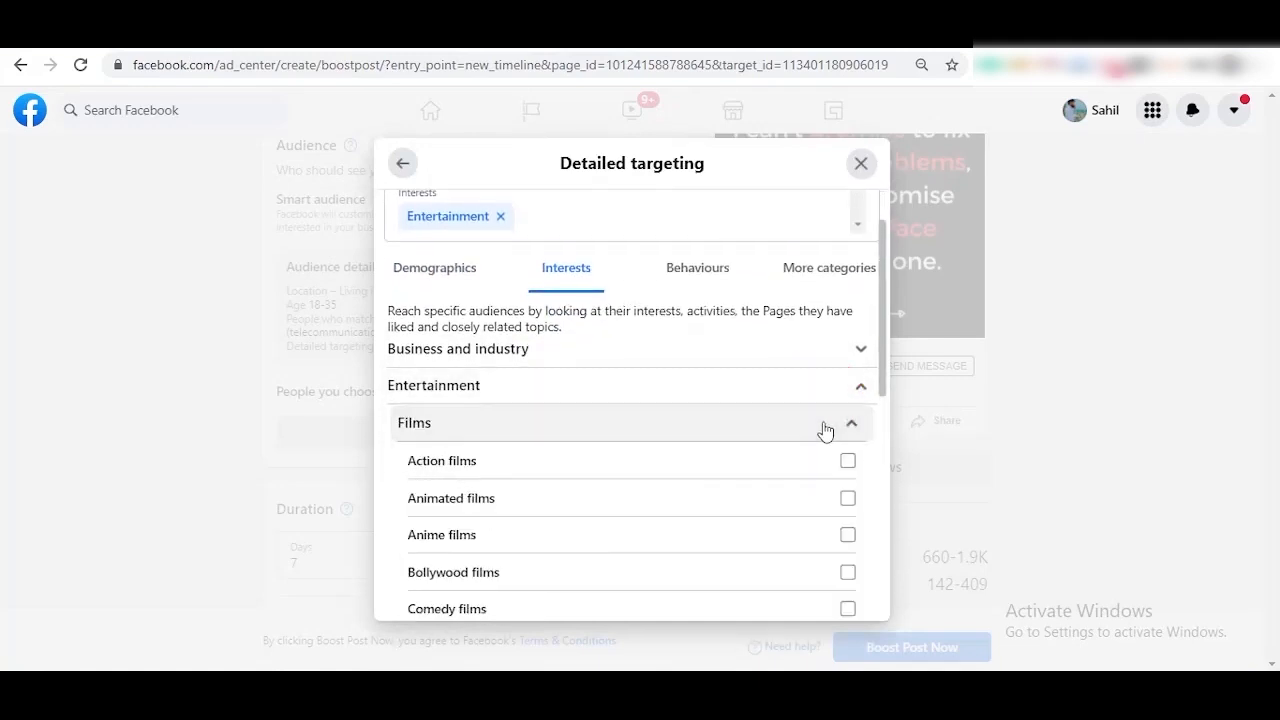
scroll(823, 432, down, 2)
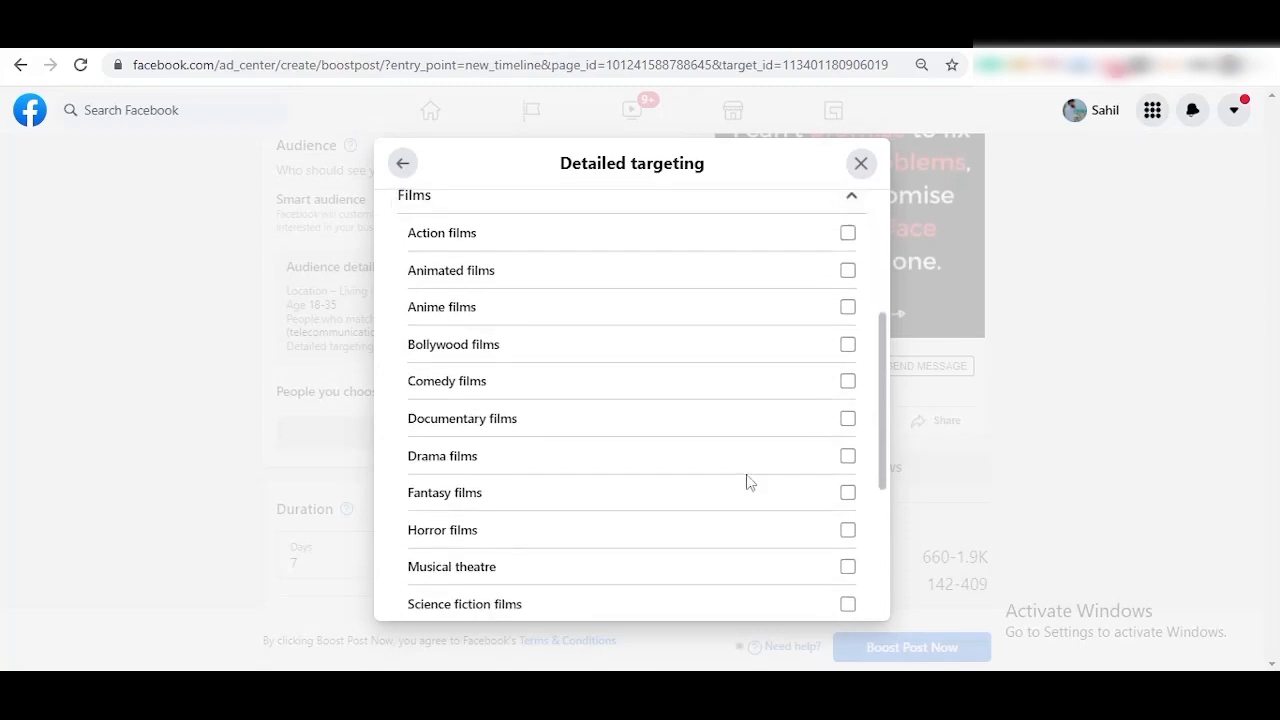
scroll(749, 481, down, 2)
click(731, 524)
scroll(733, 527, up, 5)
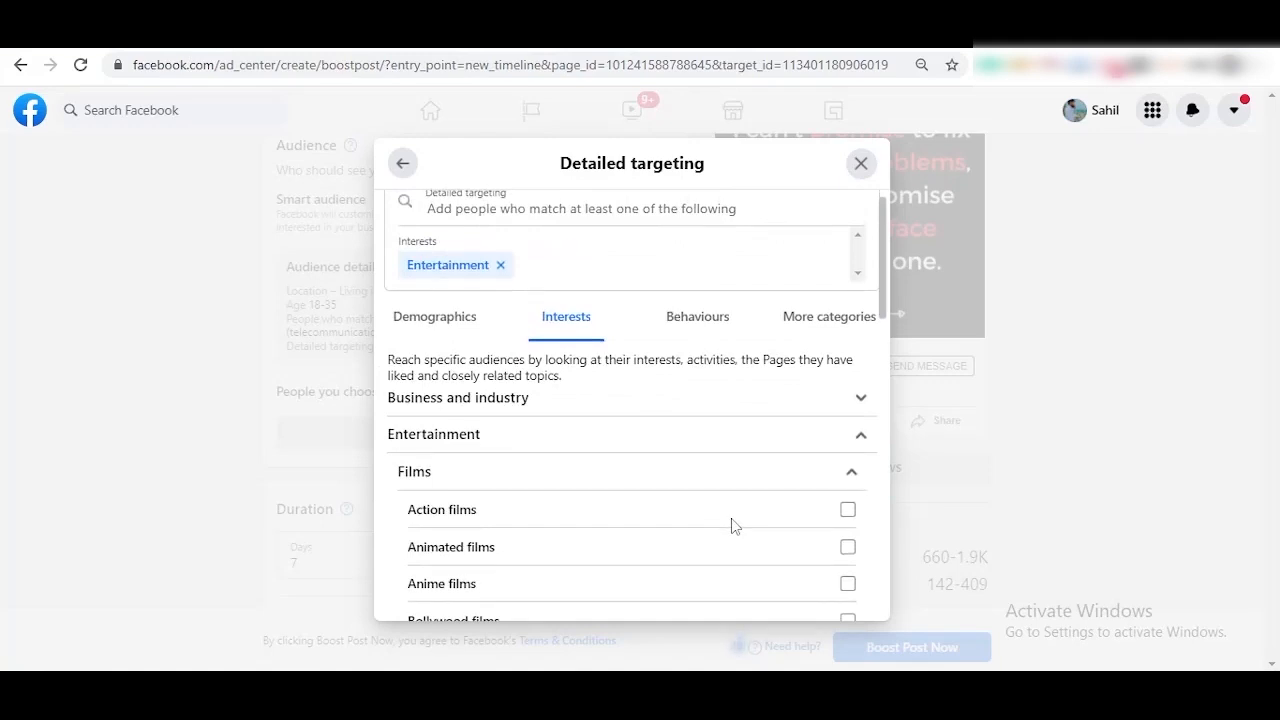
Examine the Behaviours targeting options for mobile device users by brand and close the audience editor without saving
click(724, 328)
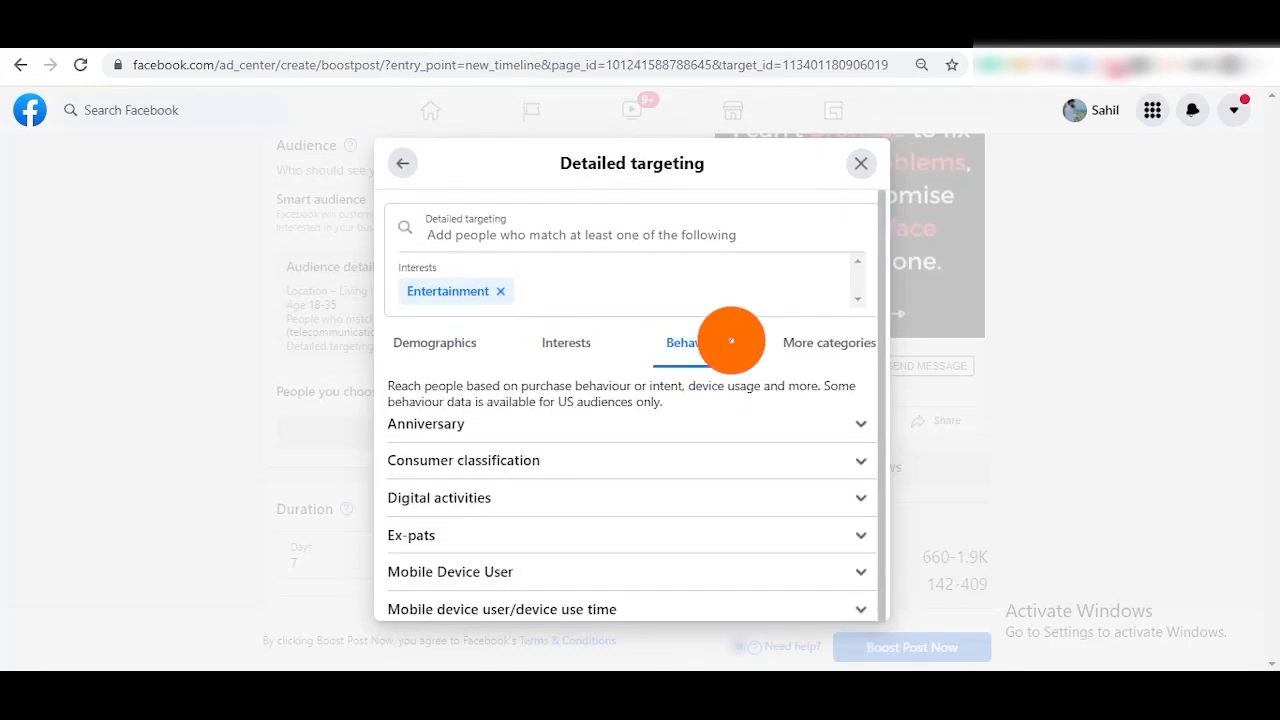
scroll(724, 494, down, 1)
click(724, 494)
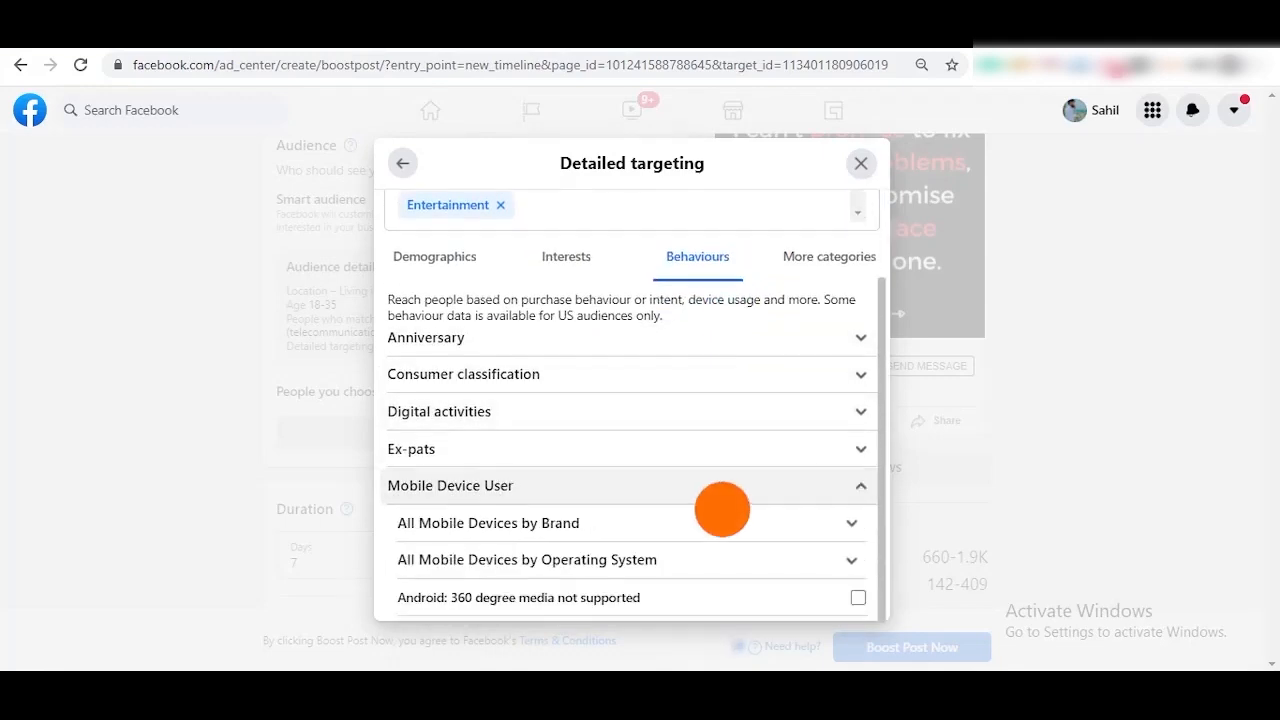
scroll(725, 493, down, 2)
click(757, 354)
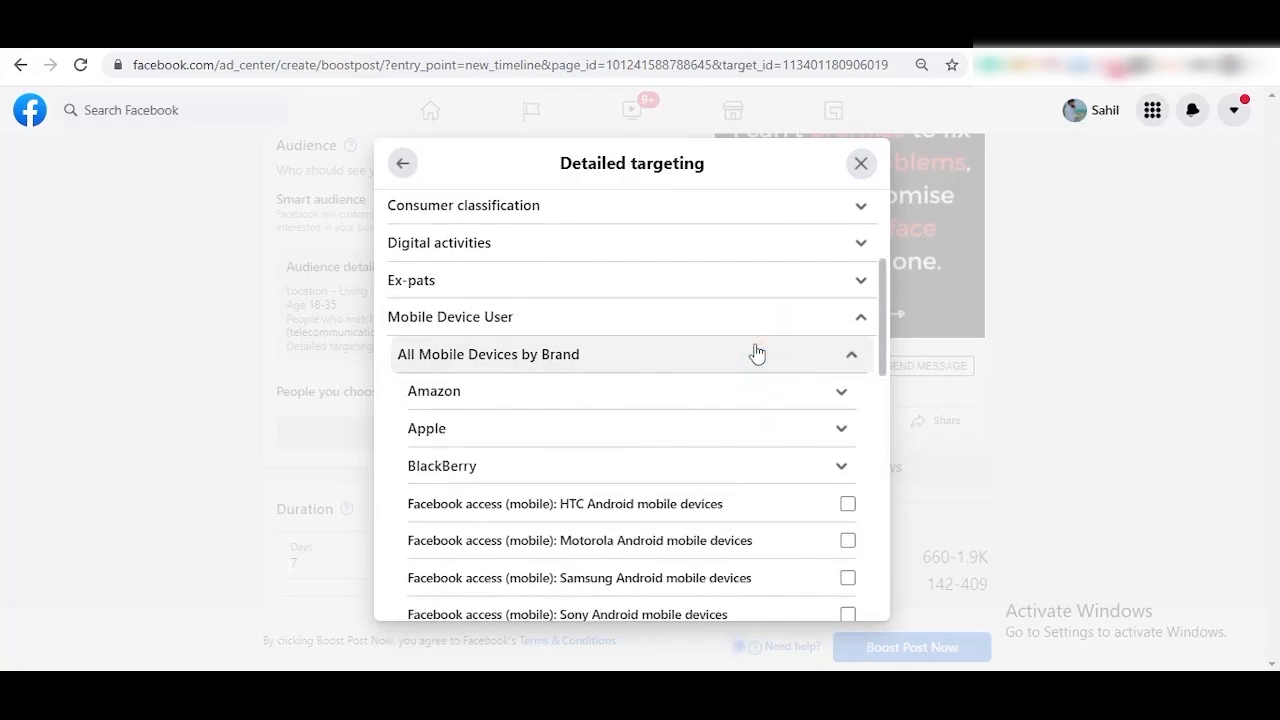
scroll(757, 354, up, 3)
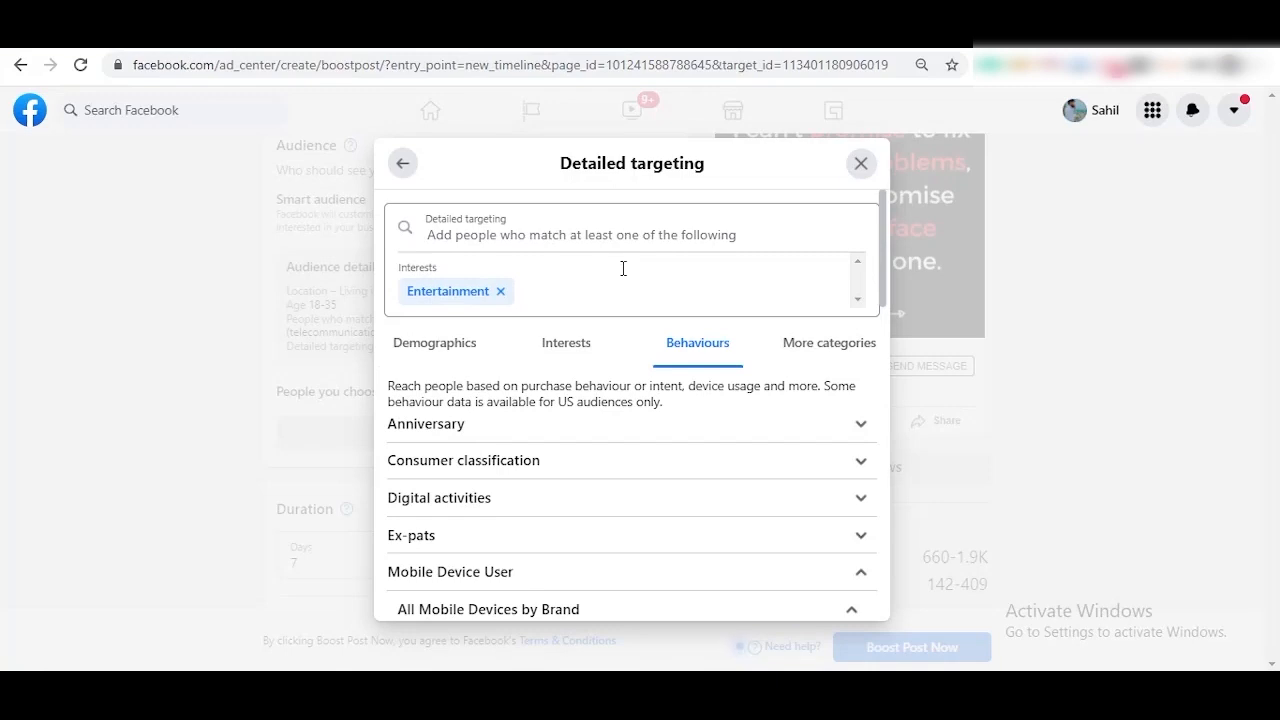
click(861, 165)
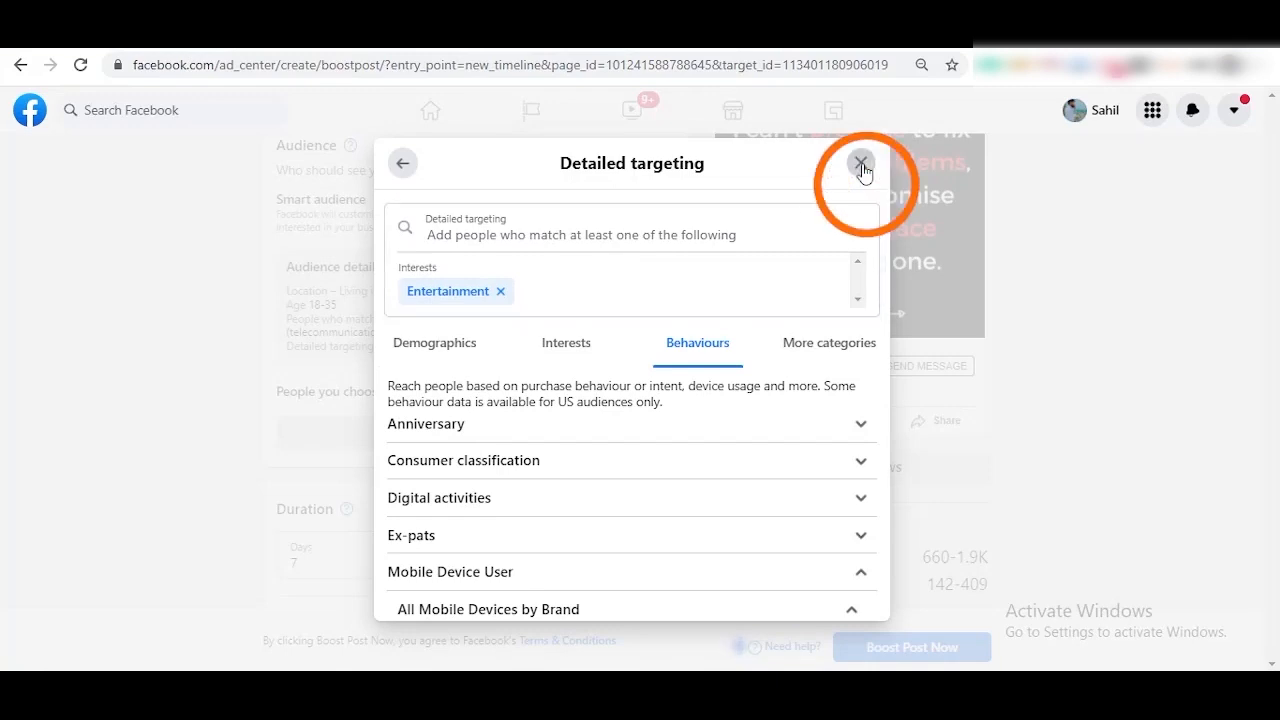
click(812, 421)
Set the ad's duration to 4 days and its total budget to ₹1,000
scroll(592, 472, down, 2)
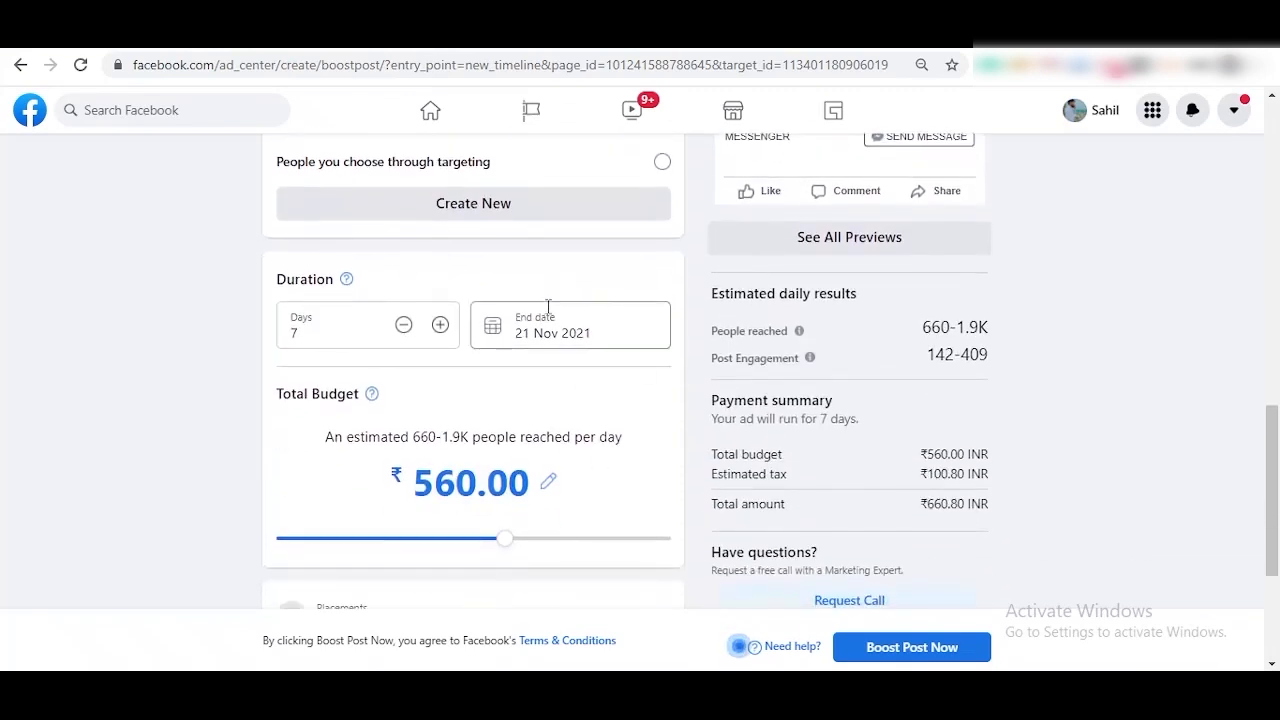
click(404, 327)
click(404, 327)
click(404, 327)
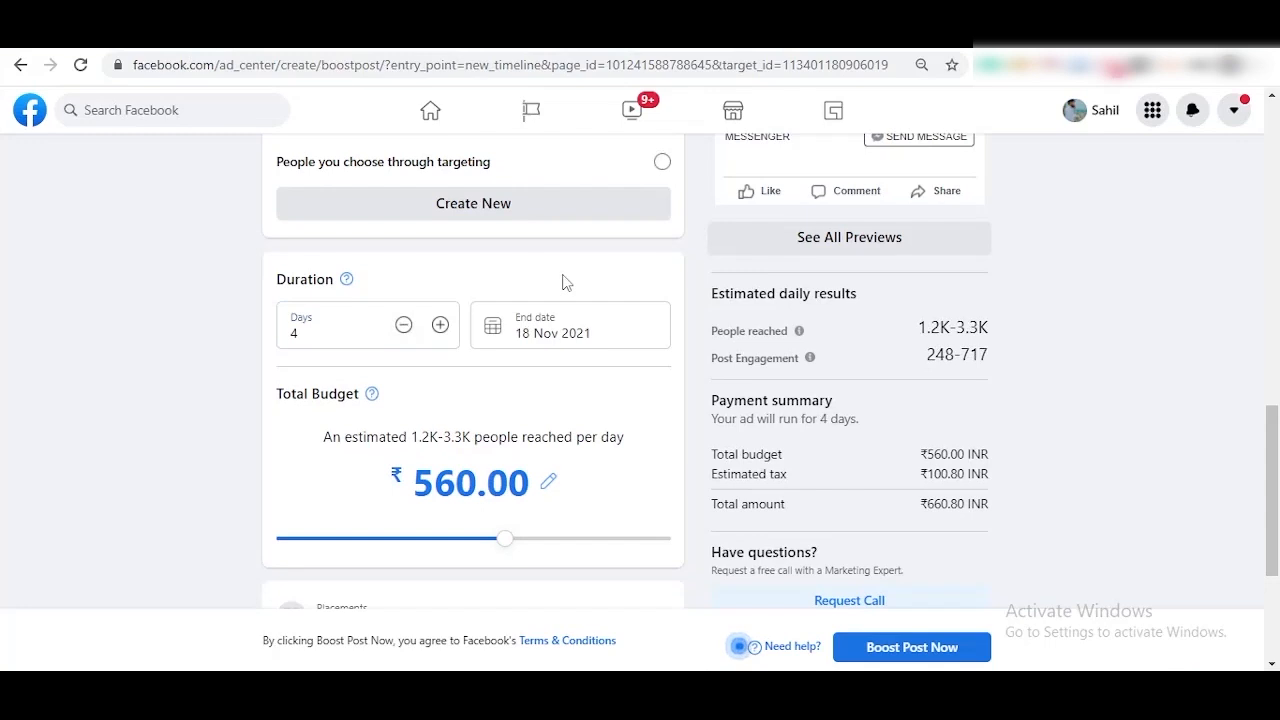
scroll(562, 283, down, 1)
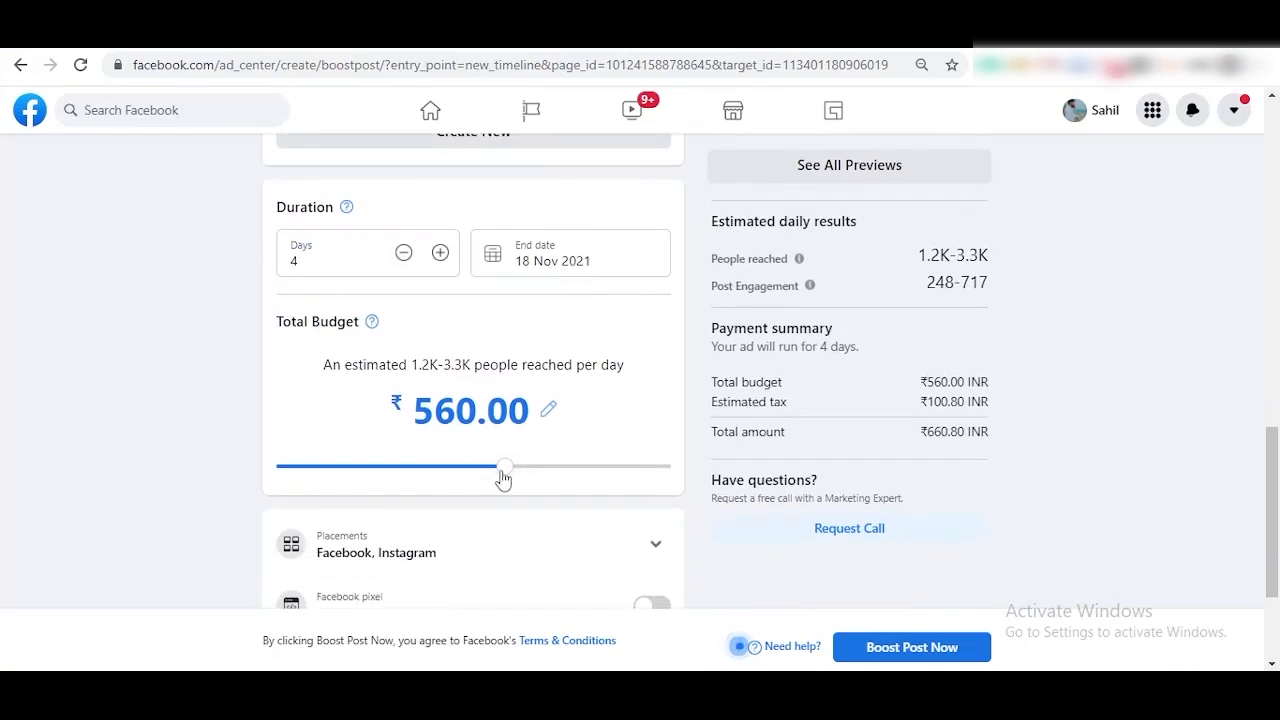
drag(503, 479, 589, 491)
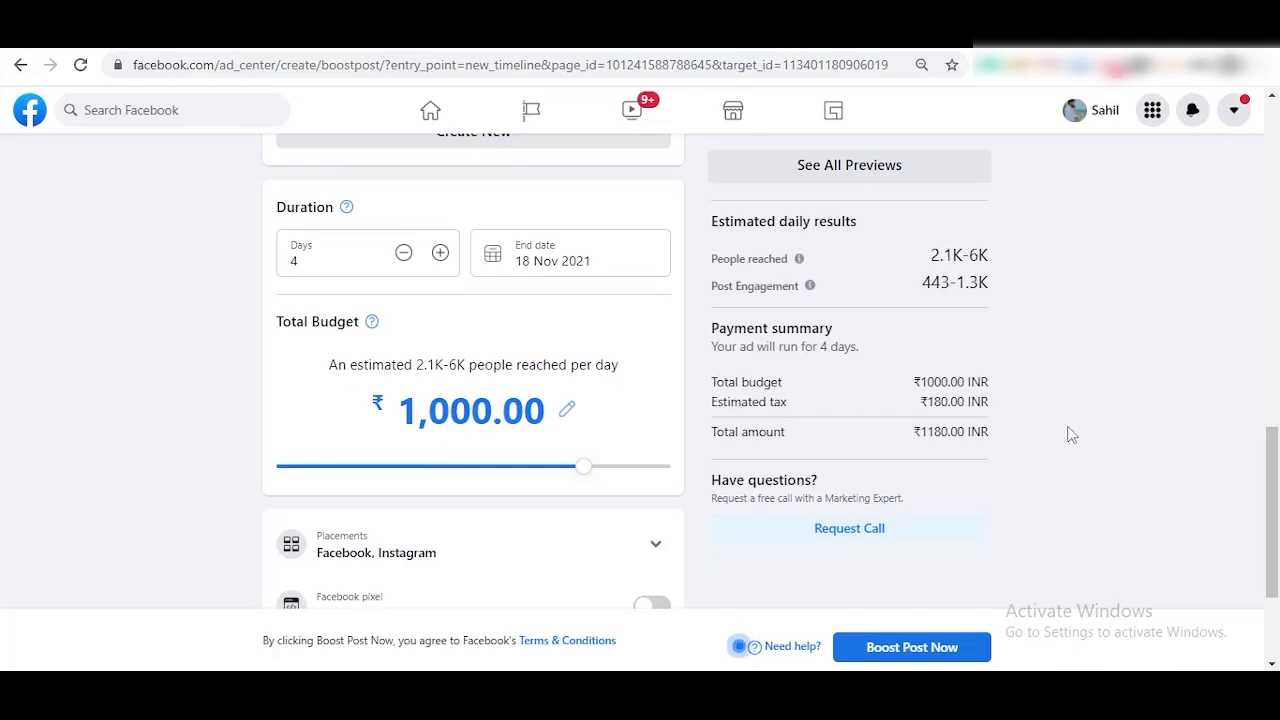
Inspect the debit or credit card form for adding a payment method and close it without entering any details
scroll(1070, 433, down, 2)
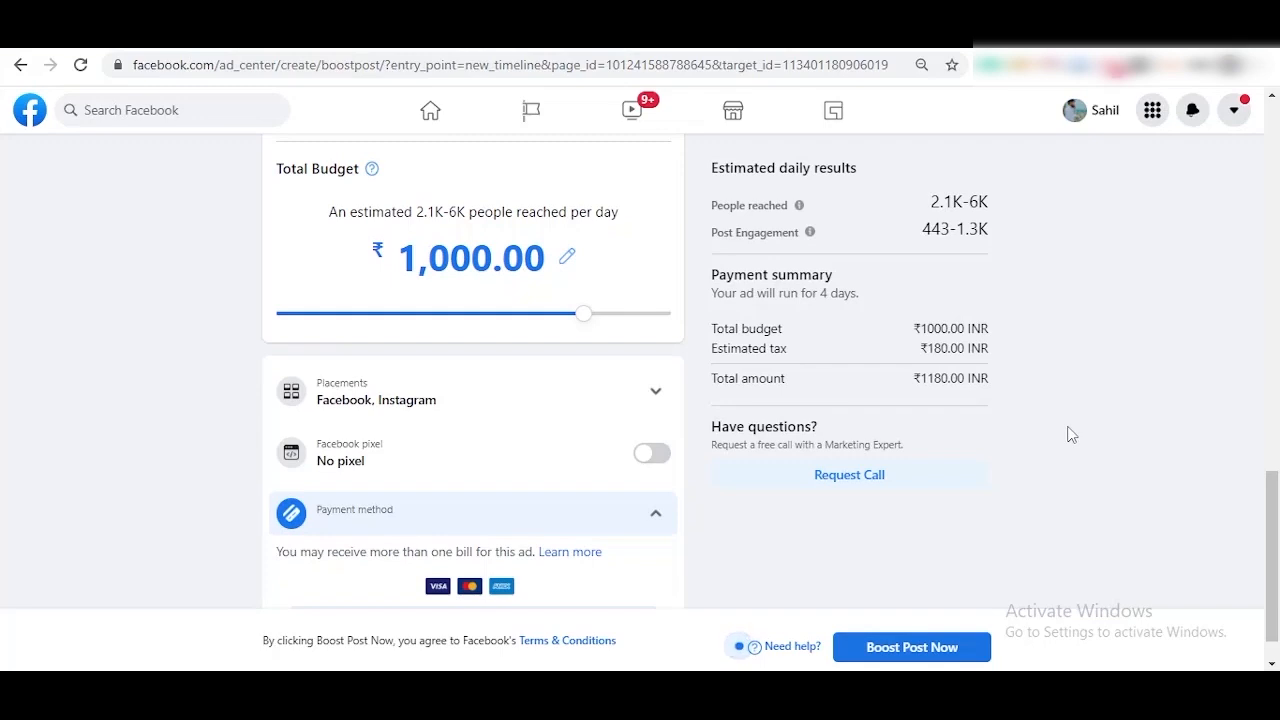
scroll(1067, 433, down, 1)
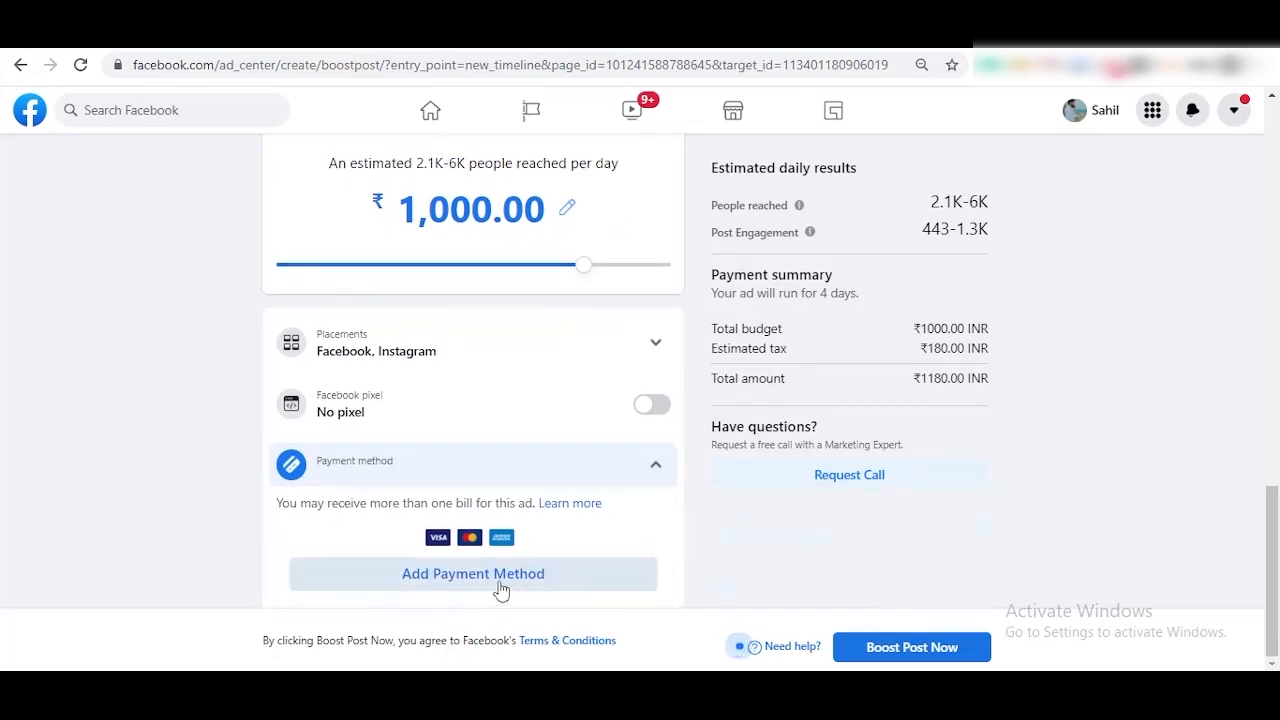
click(561, 579)
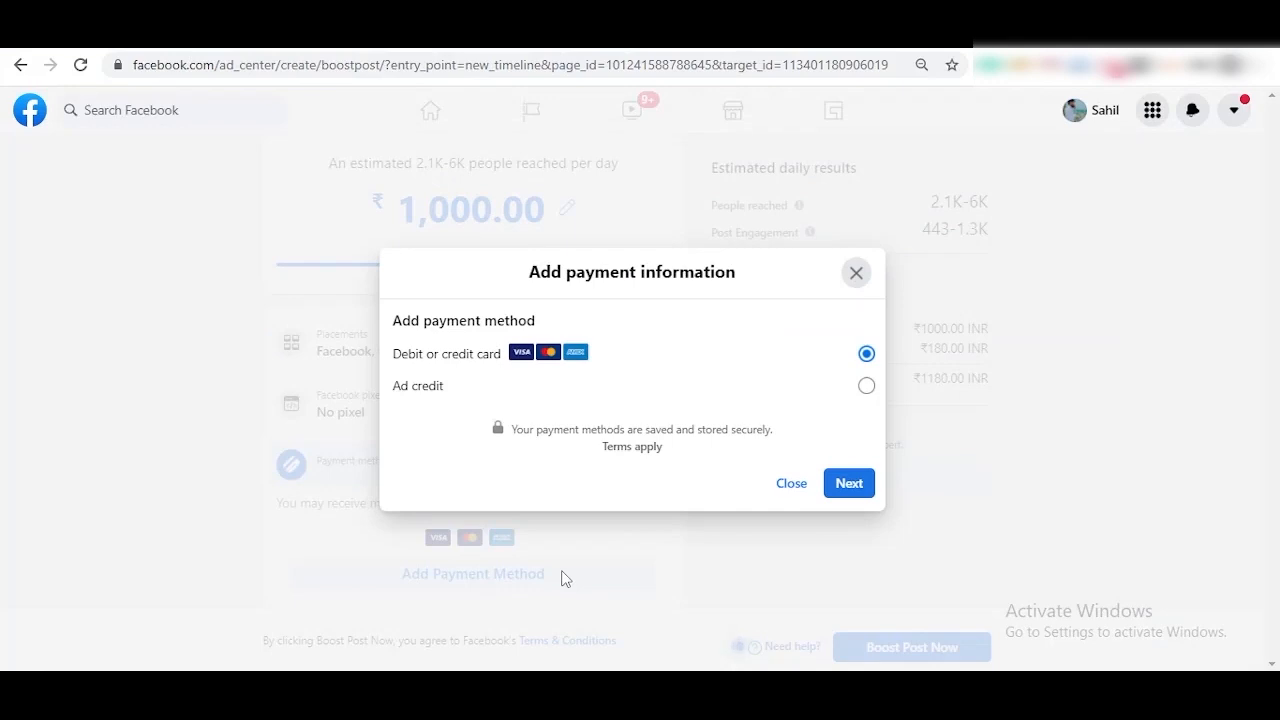
click(856, 494)
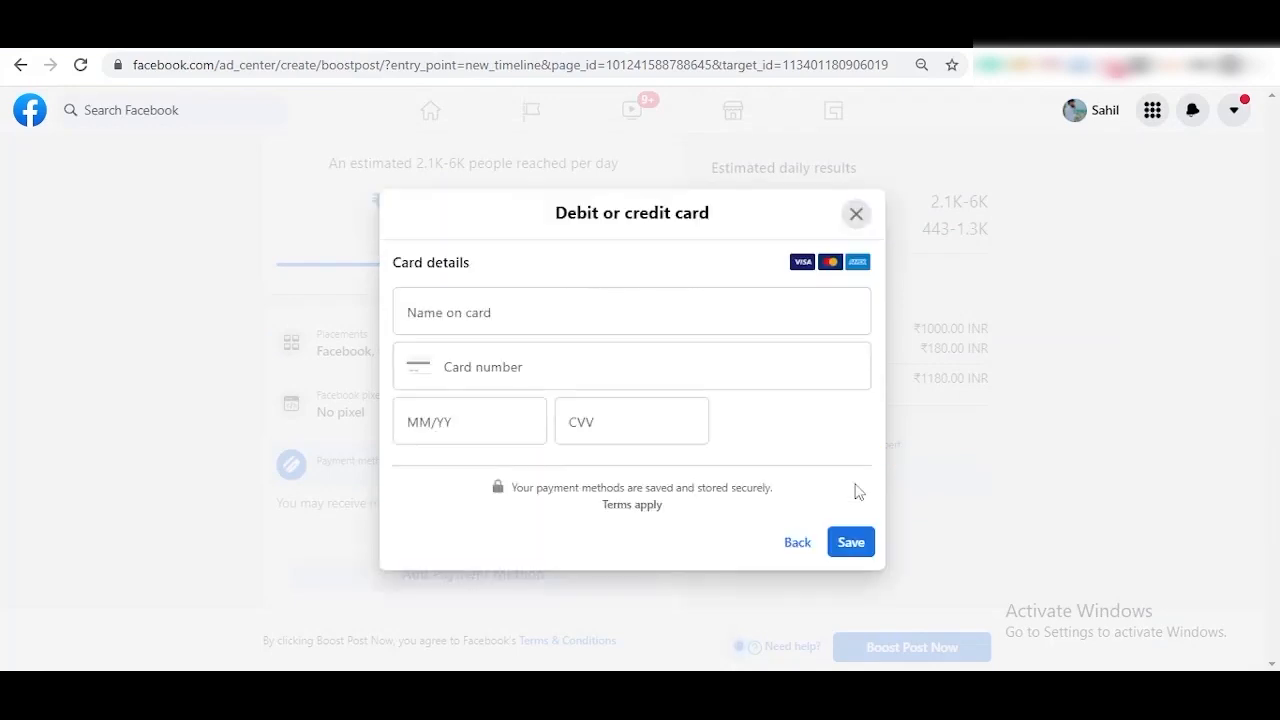
click(857, 225)
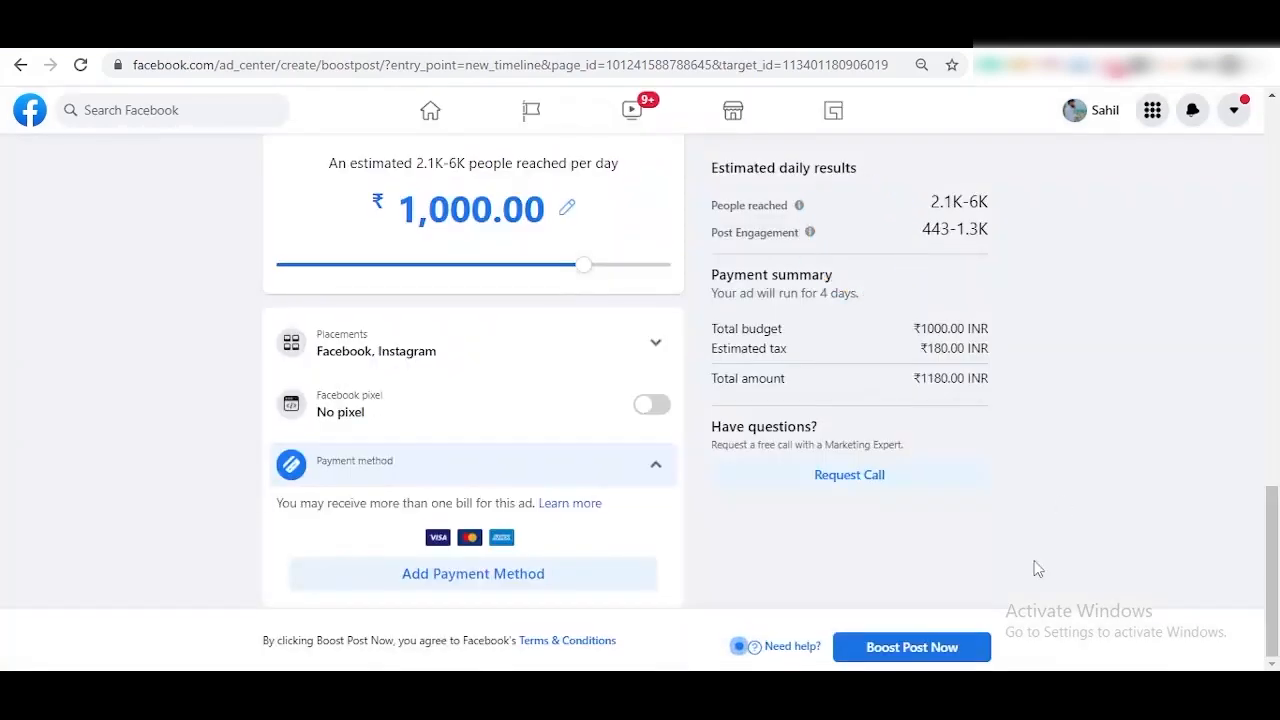
Try to boost the post and dismiss the request for payment information
click(908, 650)
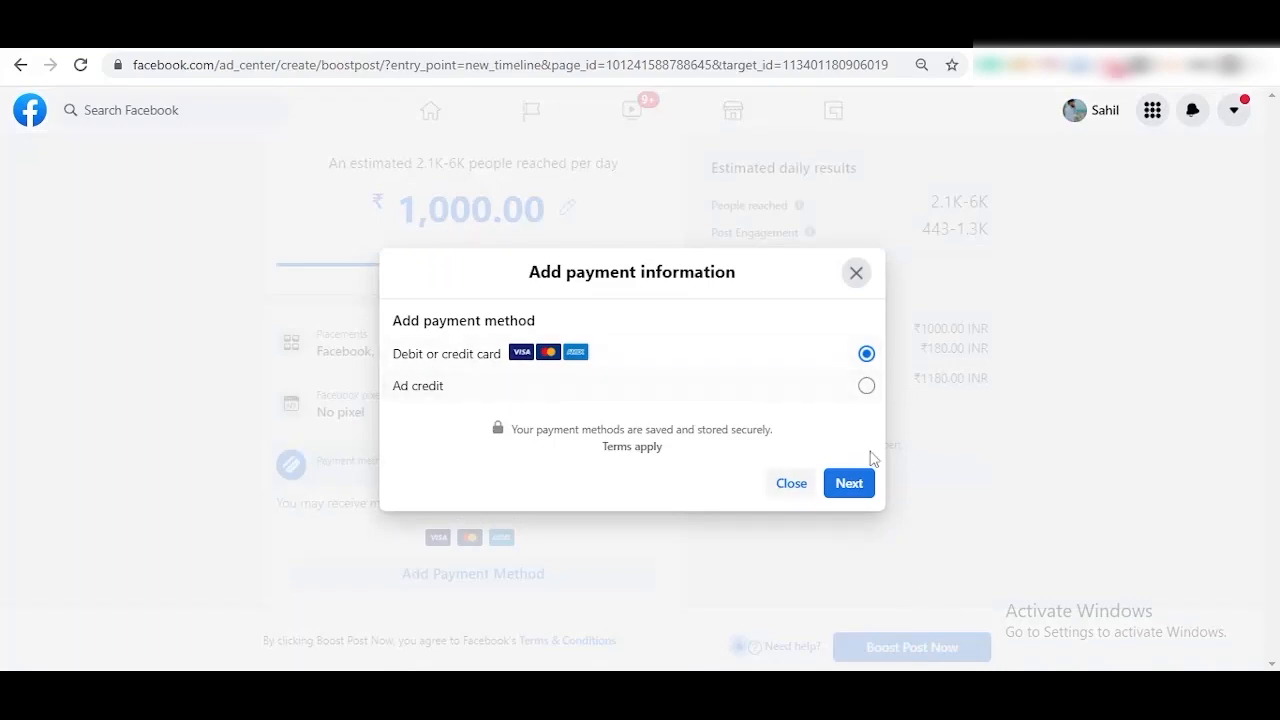
click(791, 484)
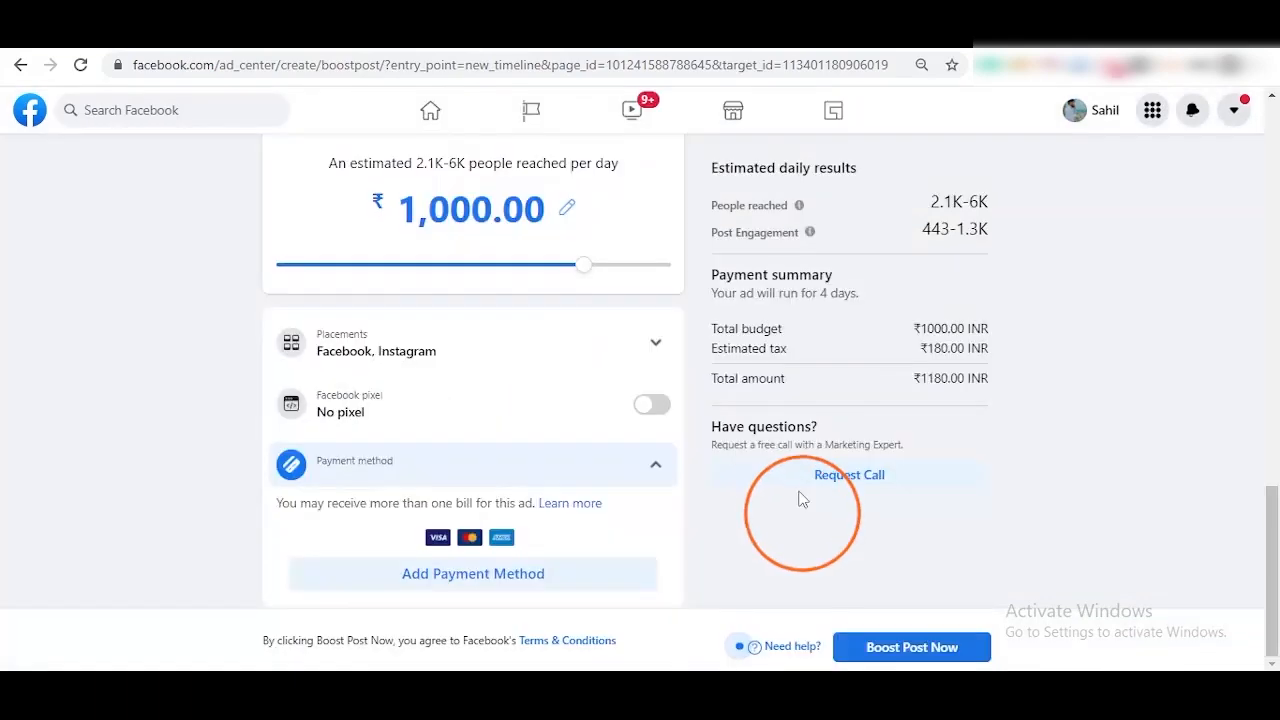